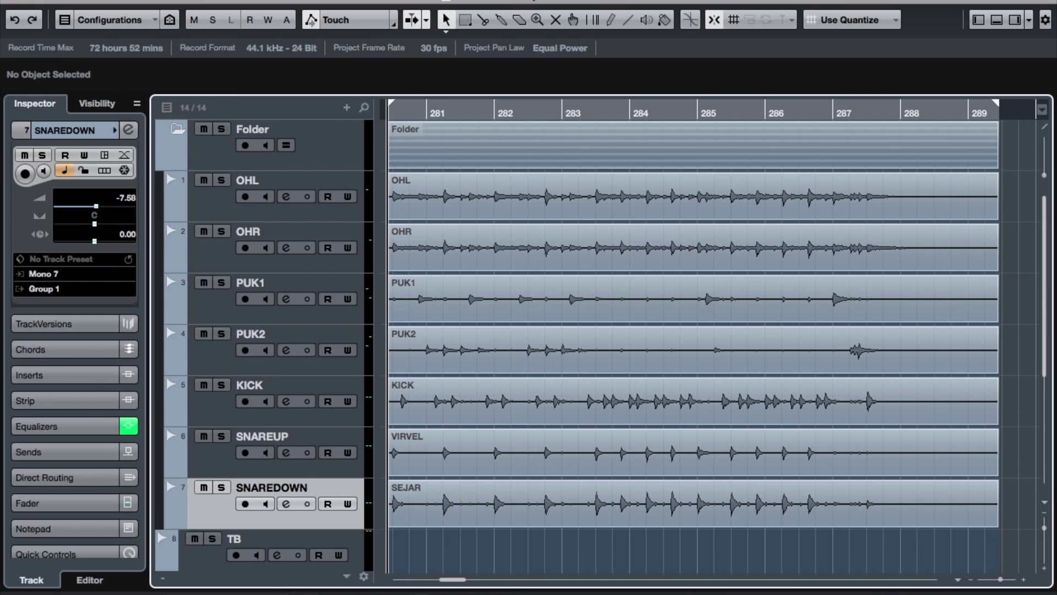
# Play the drums, mute the SNAREDOWN track, and play them again to compare.
pyautogui.press('space')
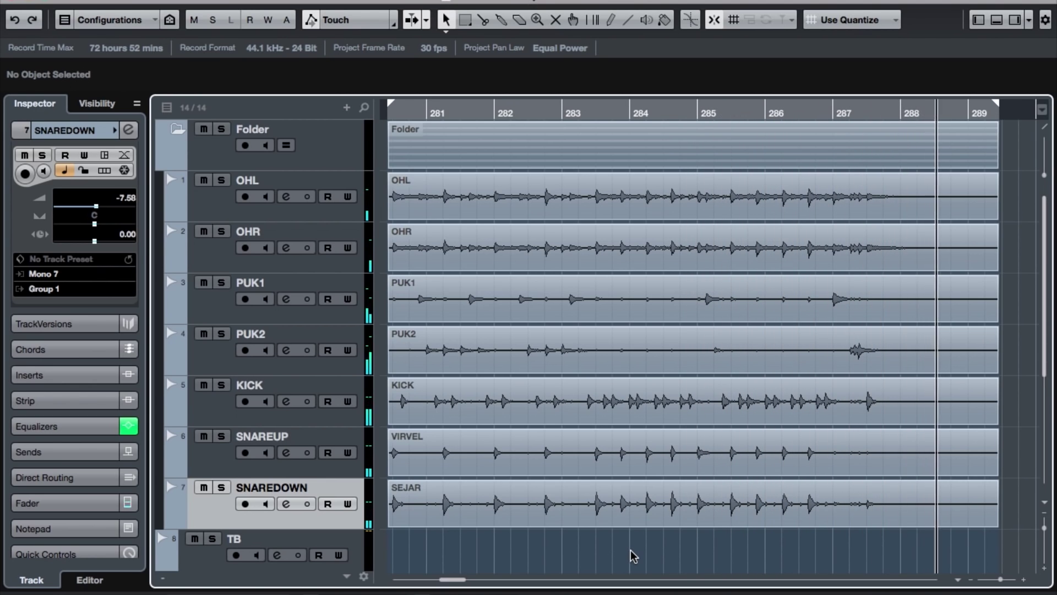
pyautogui.press('space')
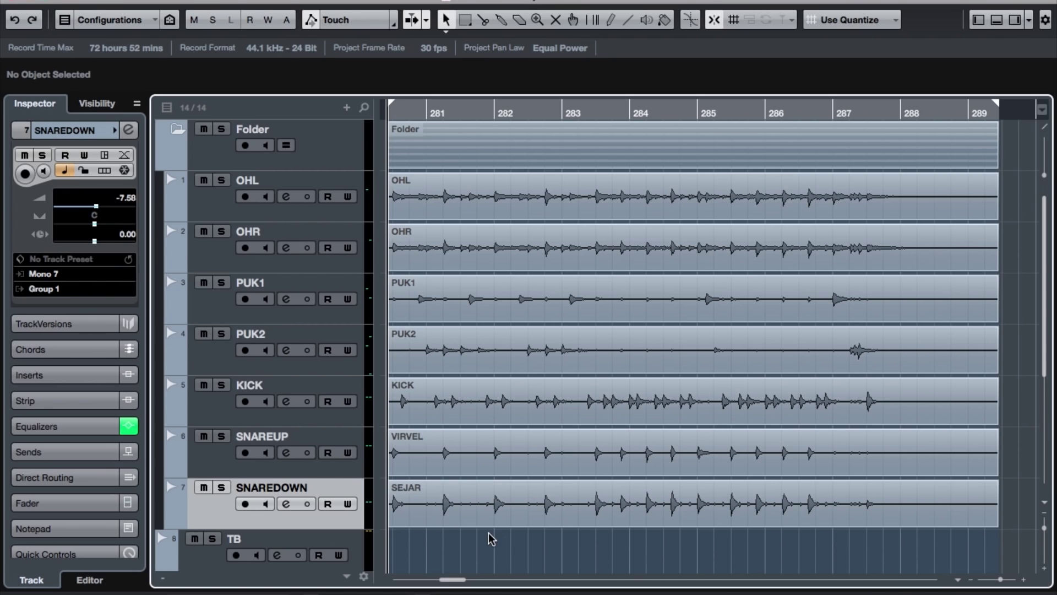
pyautogui.click(203, 488)
pyautogui.press('space')
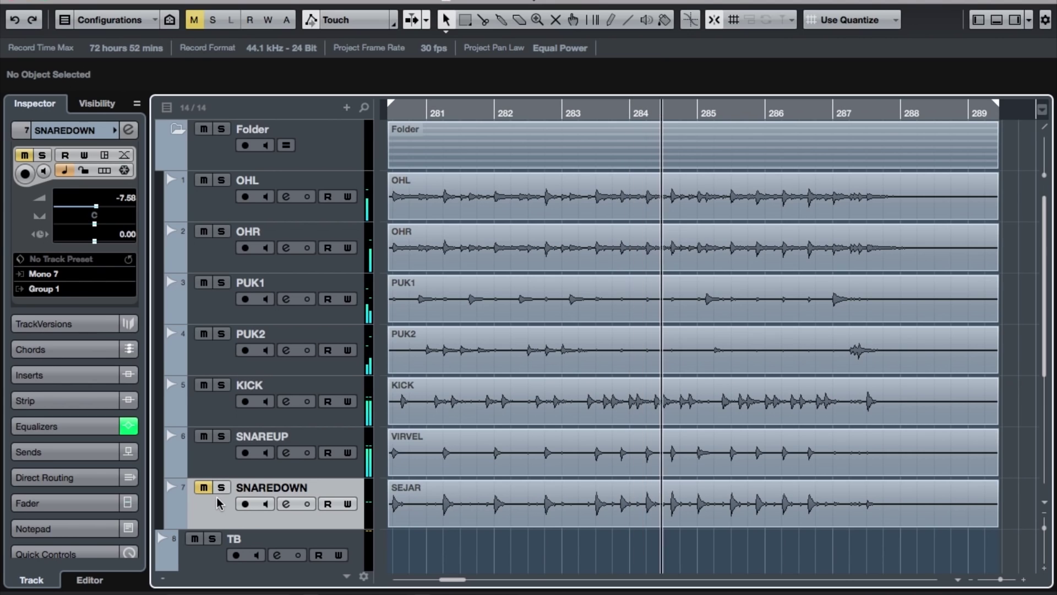
pyautogui.press('space')
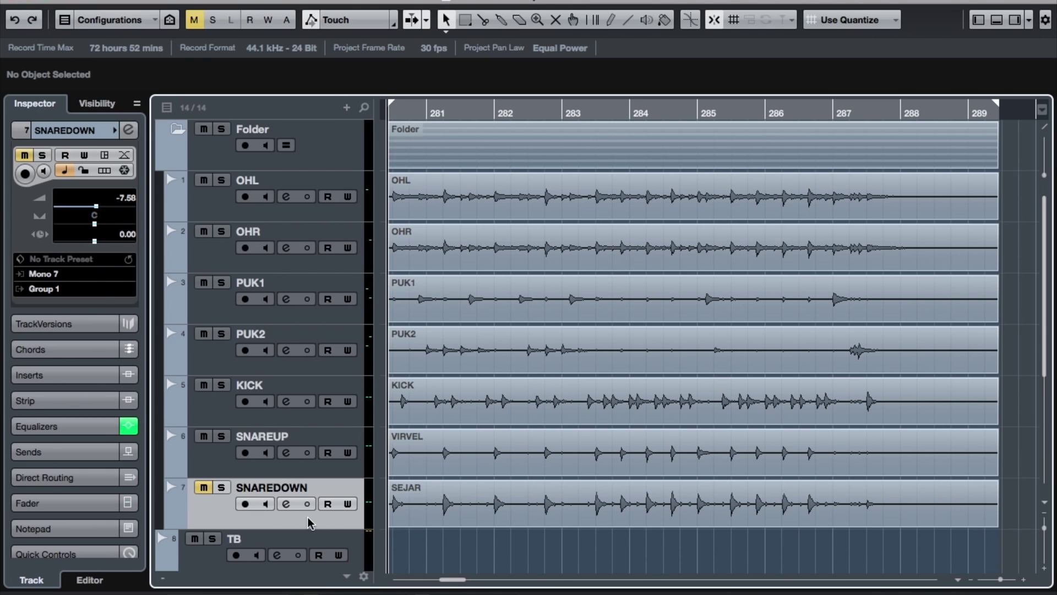
# Add a new mono audio track, Audio 02, to the project.
pyautogui.rightClick(310, 523)
pyautogui.moveTo(385, 524)
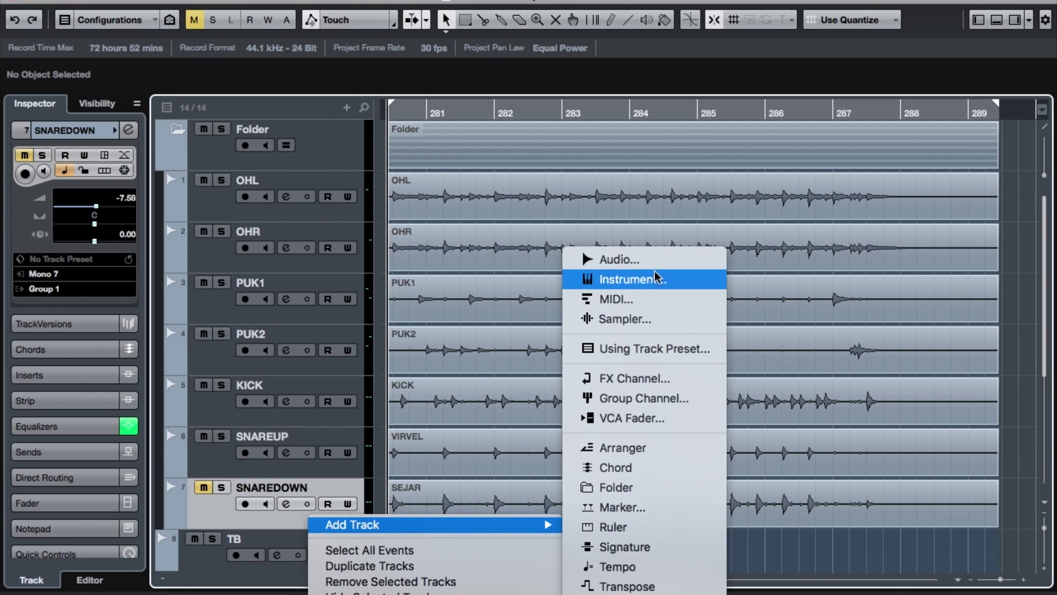
pyautogui.click(605, 260)
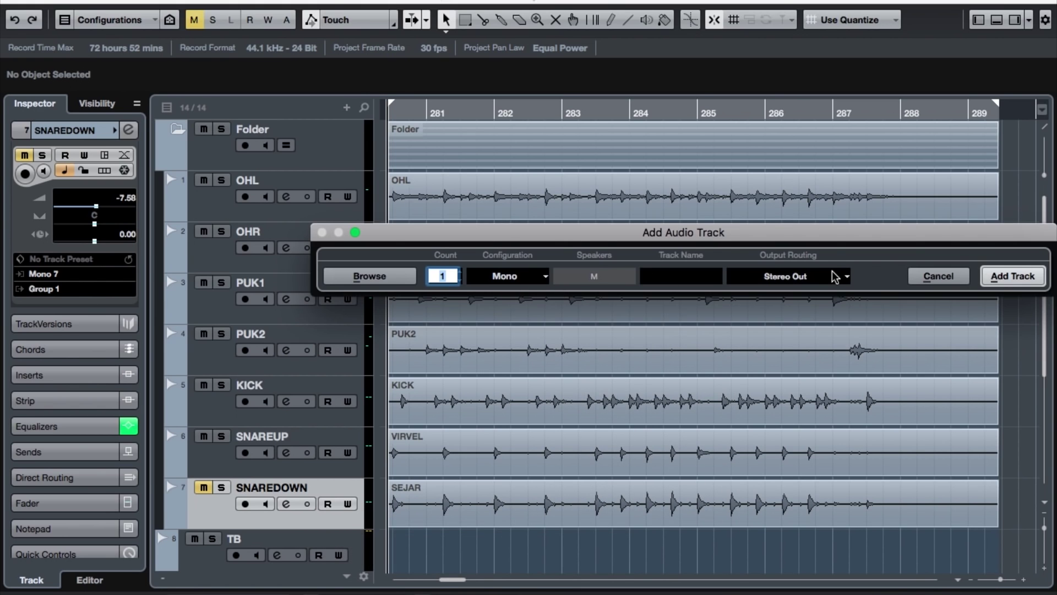
pyautogui.click(1008, 277)
pyautogui.scroll(-4, 757, 430)
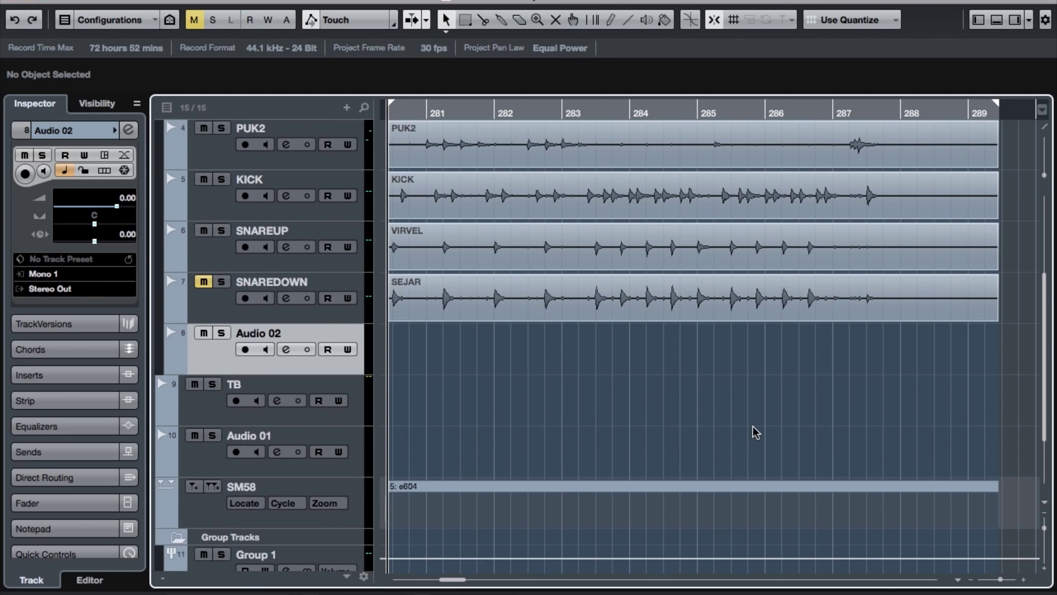
pyautogui.scroll(2, 756, 432)
pyautogui.scroll(2, 756, 432)
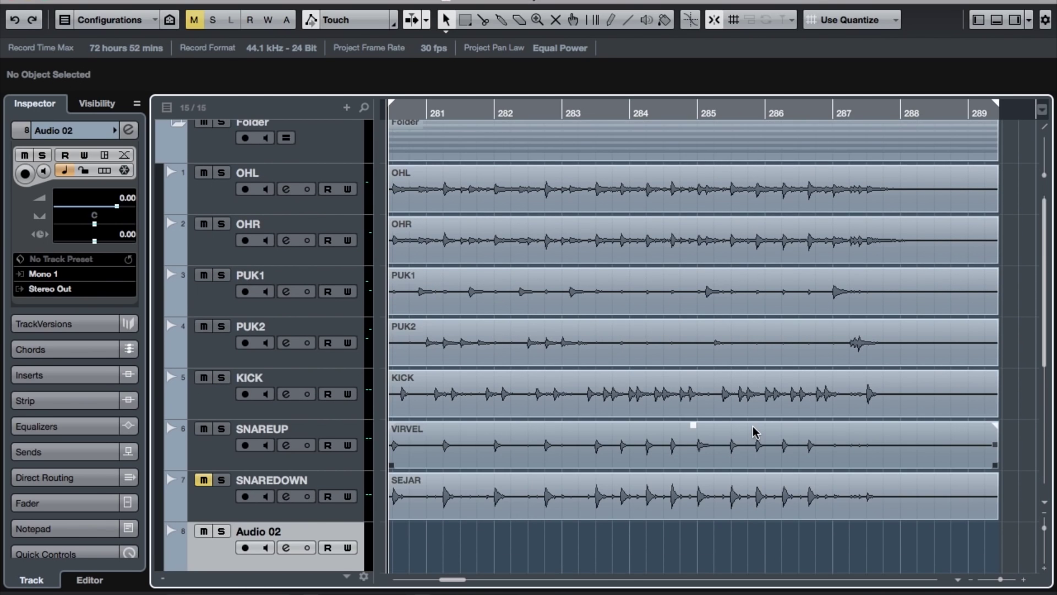
# Load TestGenerator from Tools into Audio 02's first insert slot.
pyautogui.click(287, 548)
pyautogui.click(310, 177)
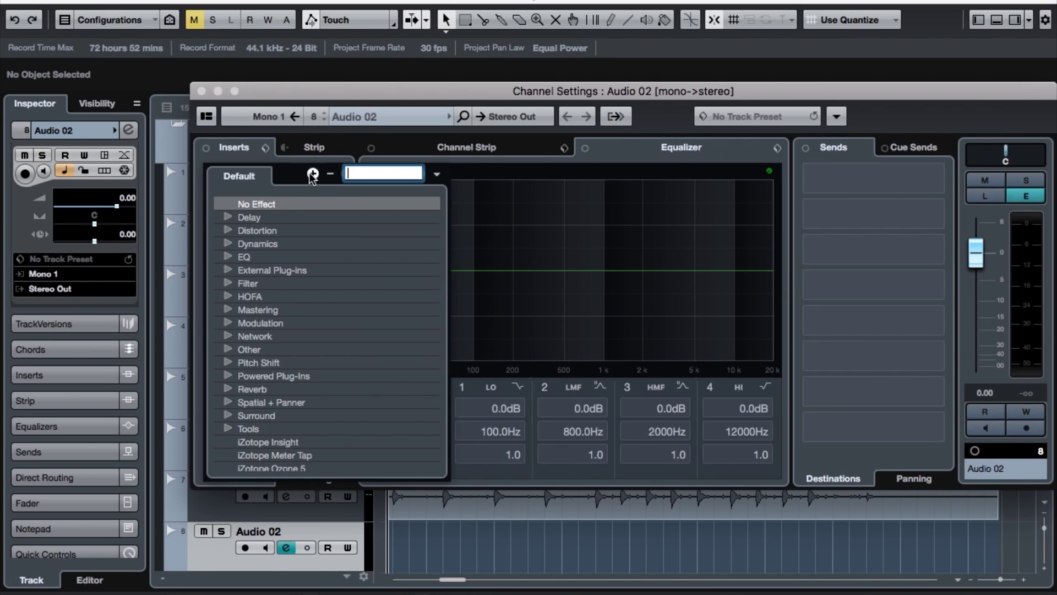
pyautogui.click(227, 430)
pyautogui.scroll(-3, 309, 441)
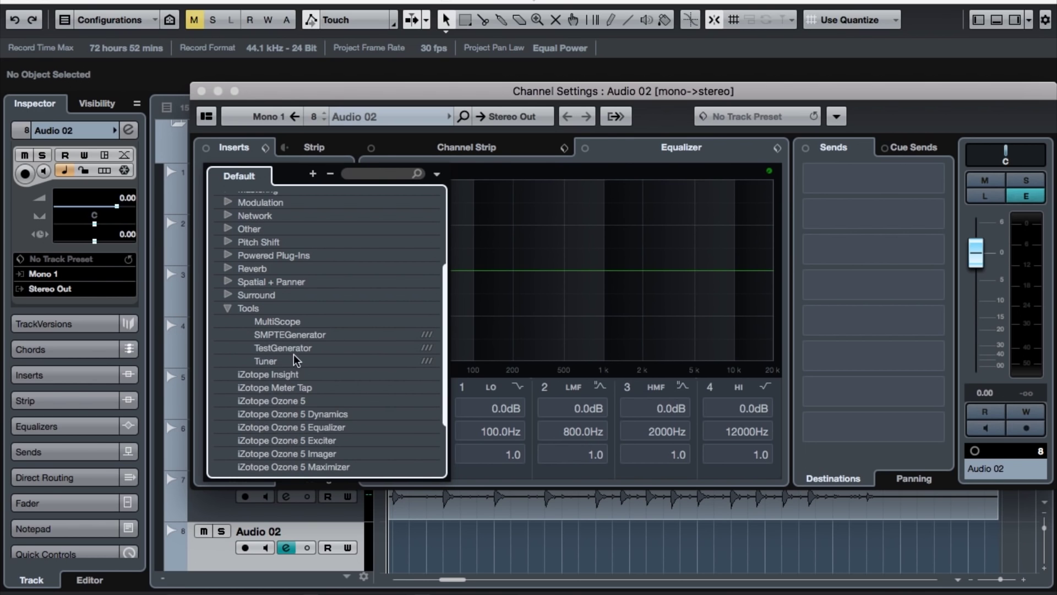
pyautogui.click(283, 348)
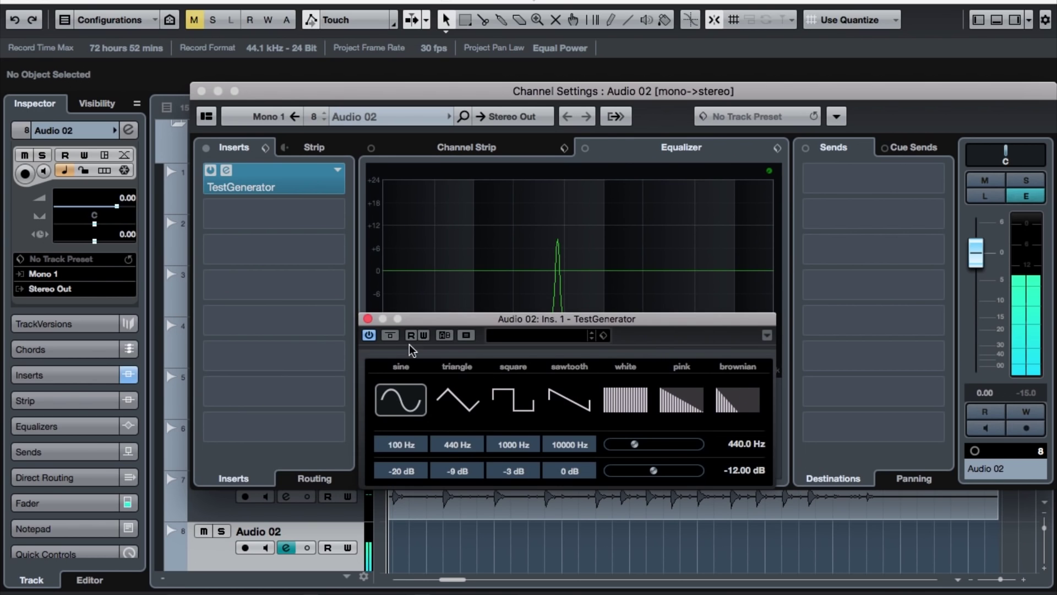
# Switch the TestGenerator to white noise, leave it bypassed, and browse Dynamics for insert 2.
pyautogui.click(391, 336)
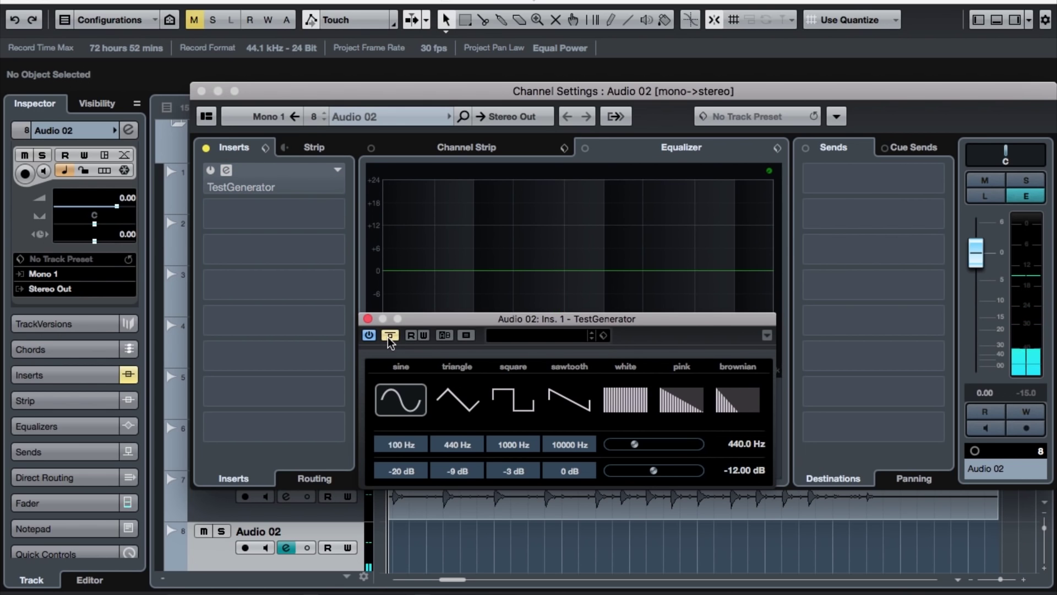
pyautogui.click(625, 399)
pyautogui.click(390, 336)
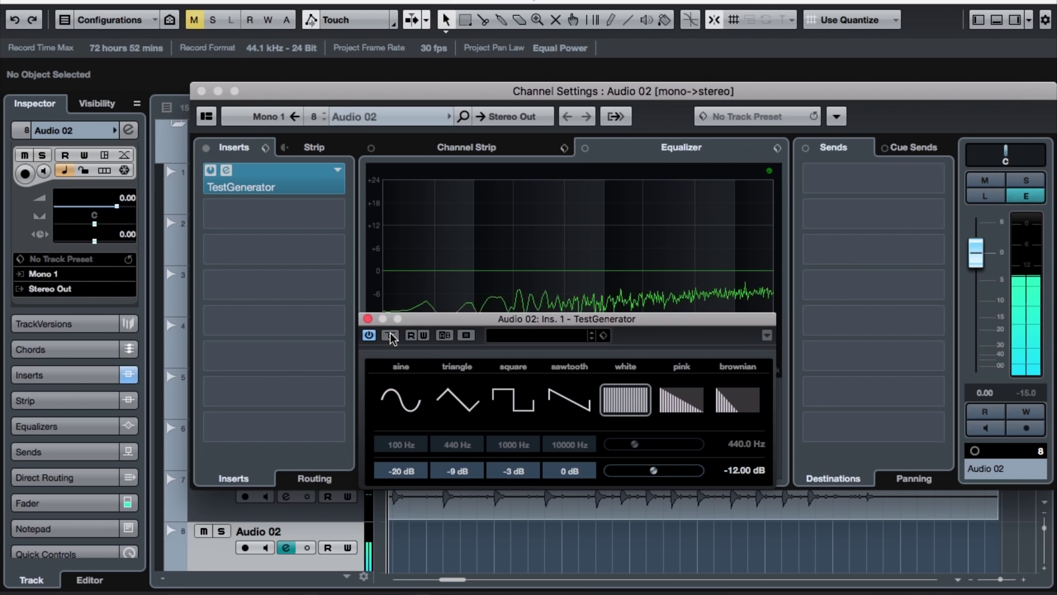
pyautogui.click(390, 336)
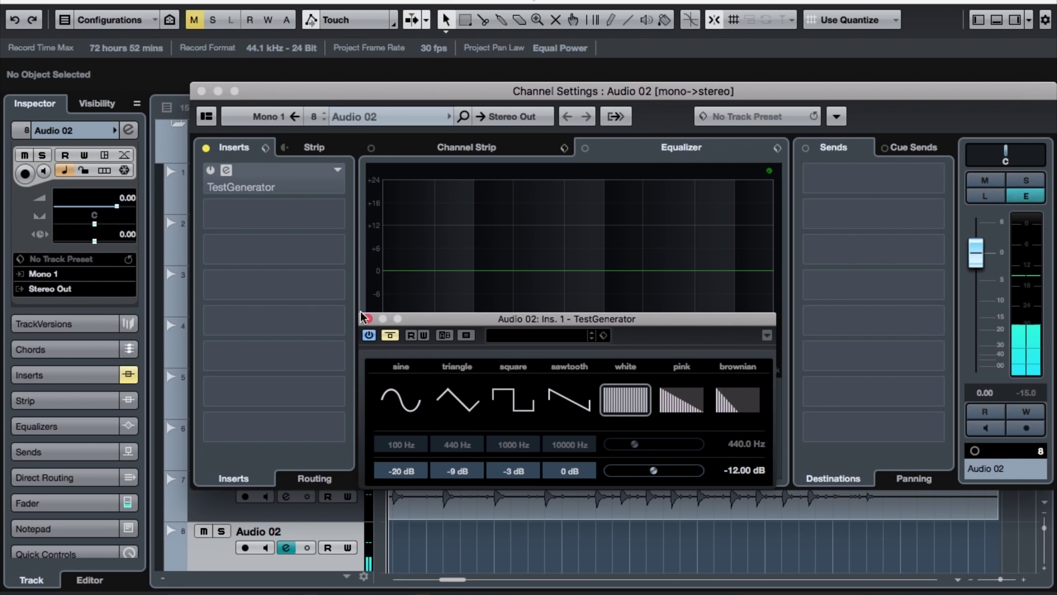
pyautogui.click(282, 219)
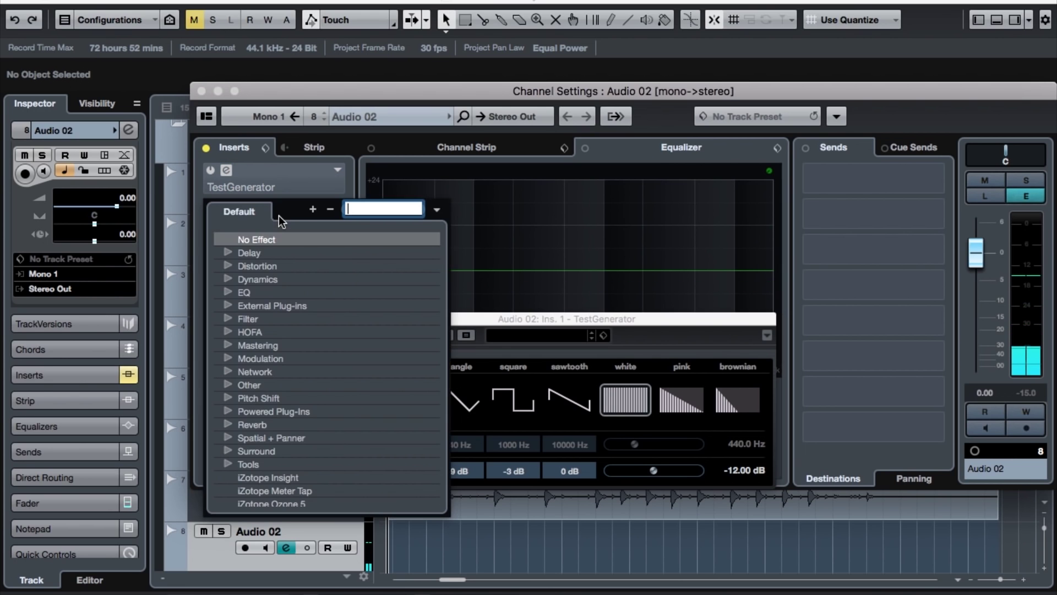
pyautogui.click(228, 280)
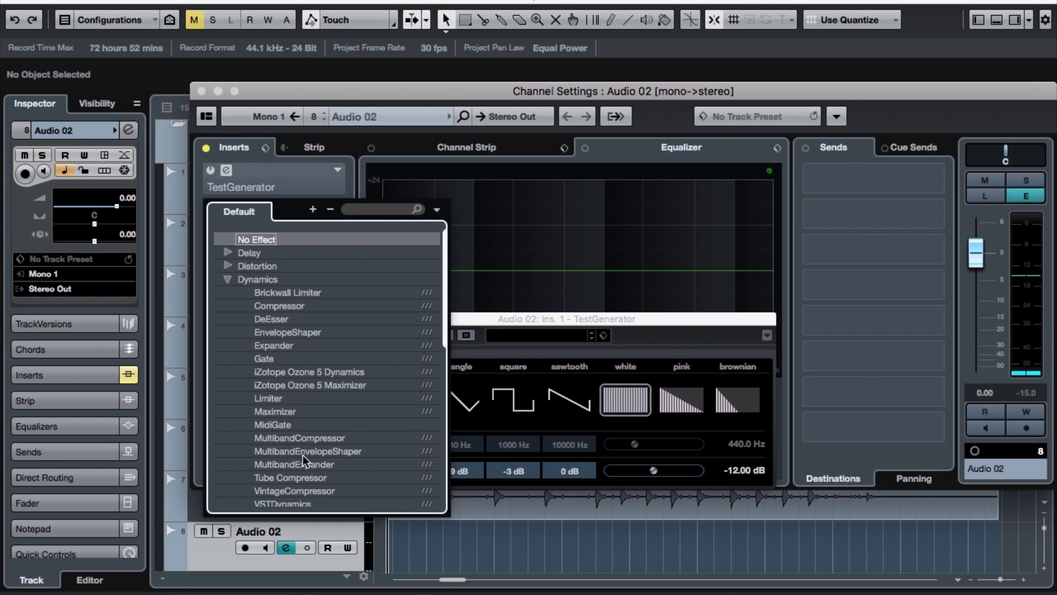
# Load a Gate into insert 2, enable its side-chain, and set the threshold to -29.6 dB.
pyautogui.click(265, 359)
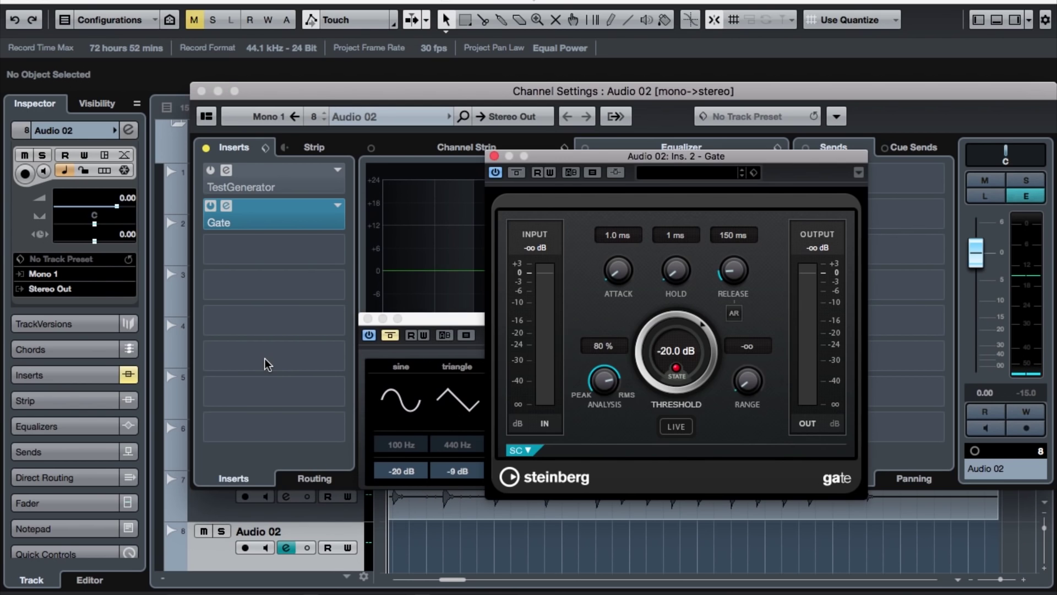
pyautogui.click(397, 343)
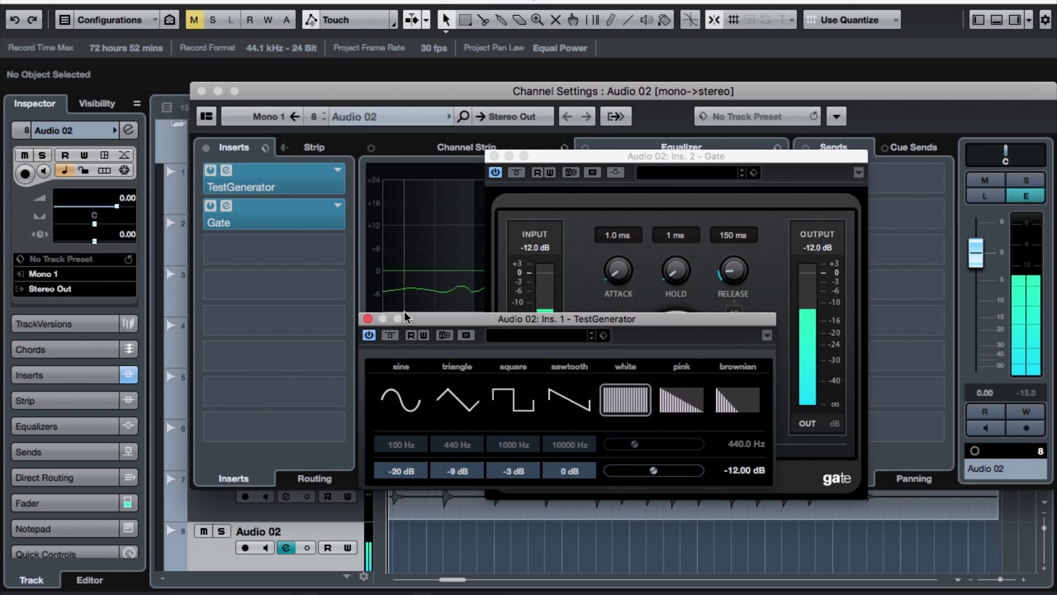
pyautogui.click(636, 164)
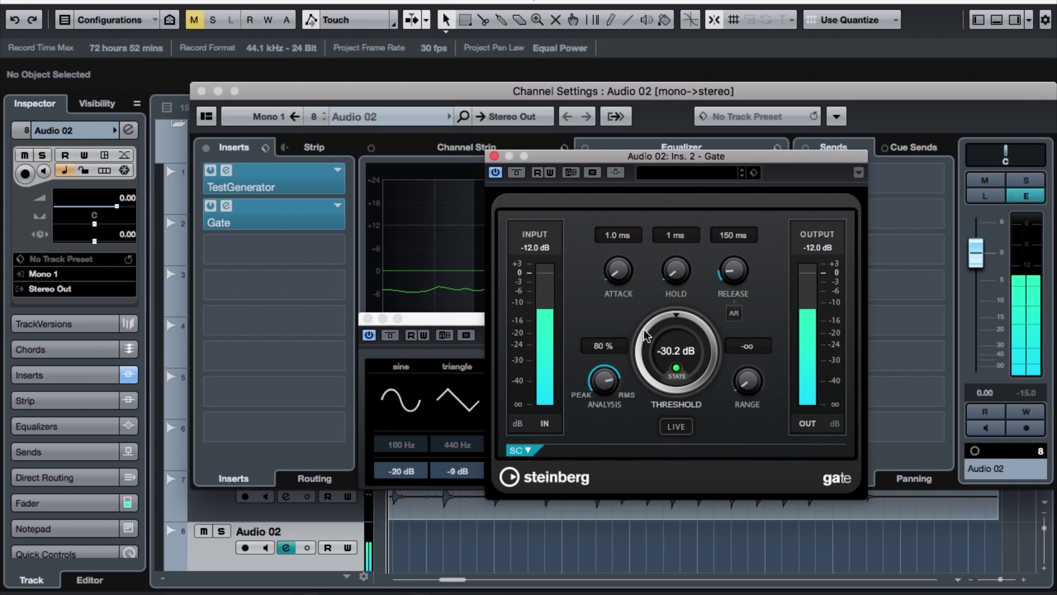
pyautogui.moveTo(642, 328); pyautogui.dragTo(652, 306)
pyautogui.click(616, 172)
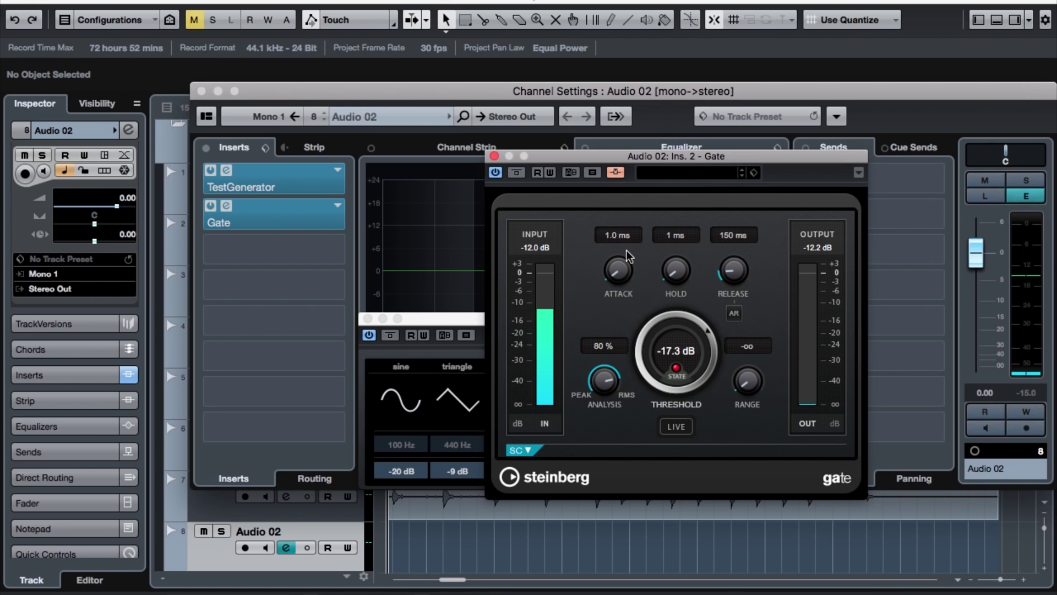
pyautogui.moveTo(662, 318); pyautogui.dragTo(653, 339)
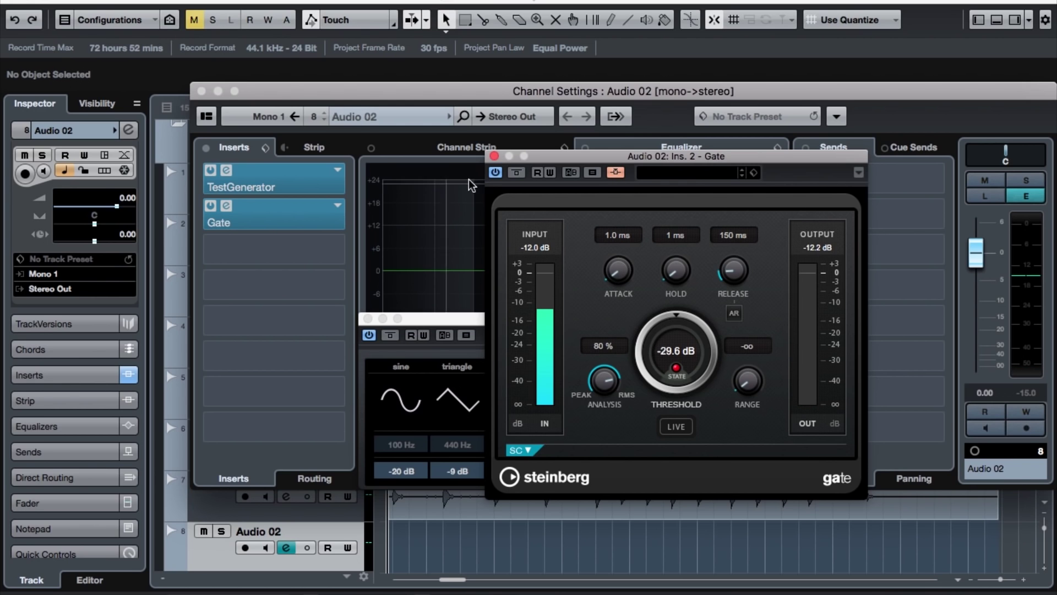
pyautogui.click(494, 157)
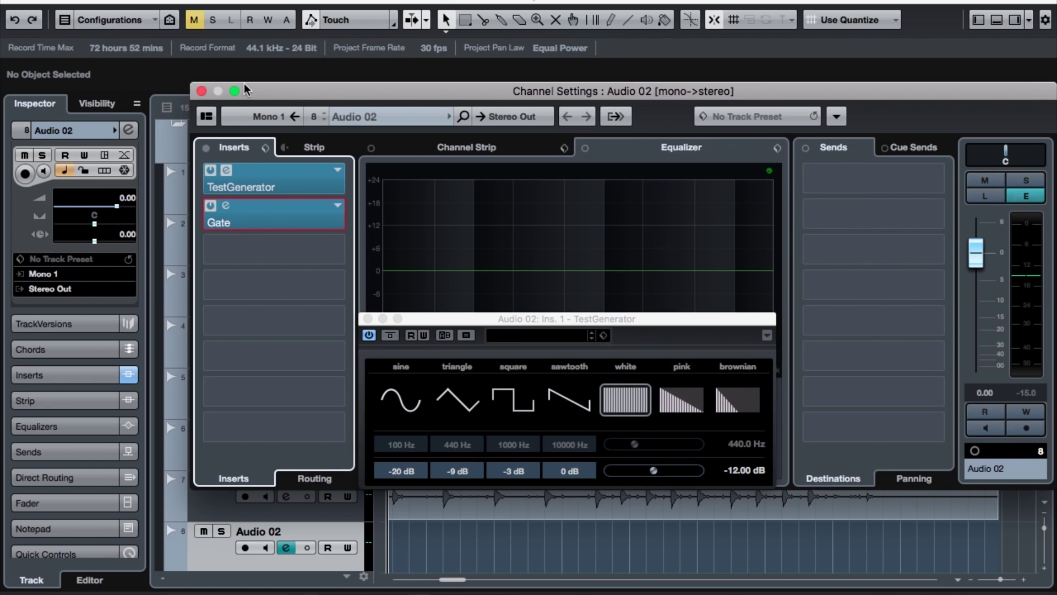
pyautogui.click(201, 91)
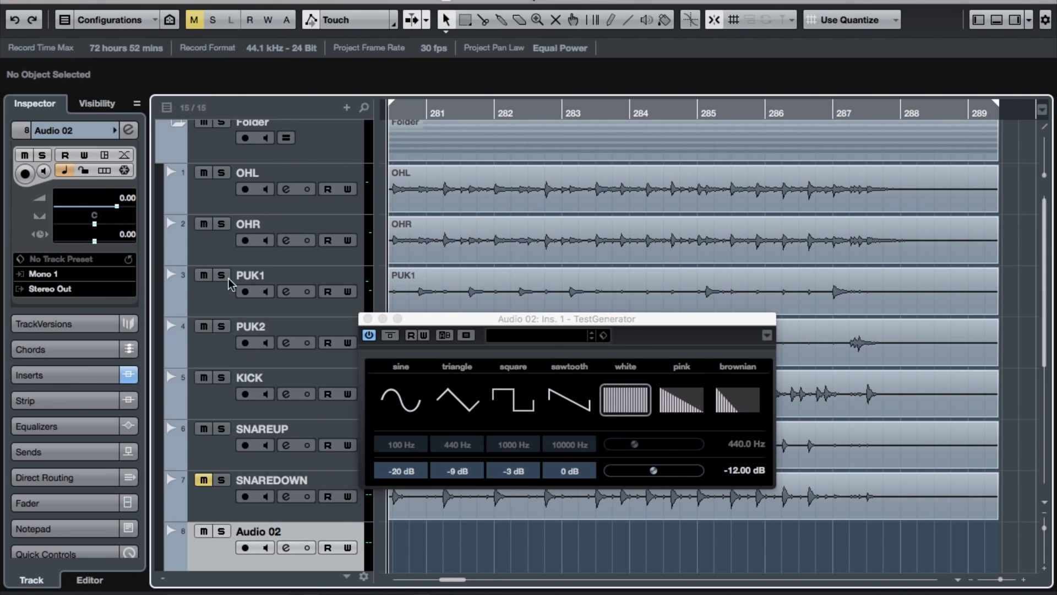
# Route a pre-fader send from SNAREUP to Audio 02's Gate side-chain input.
pyautogui.click(367, 320)
pyautogui.click(286, 447)
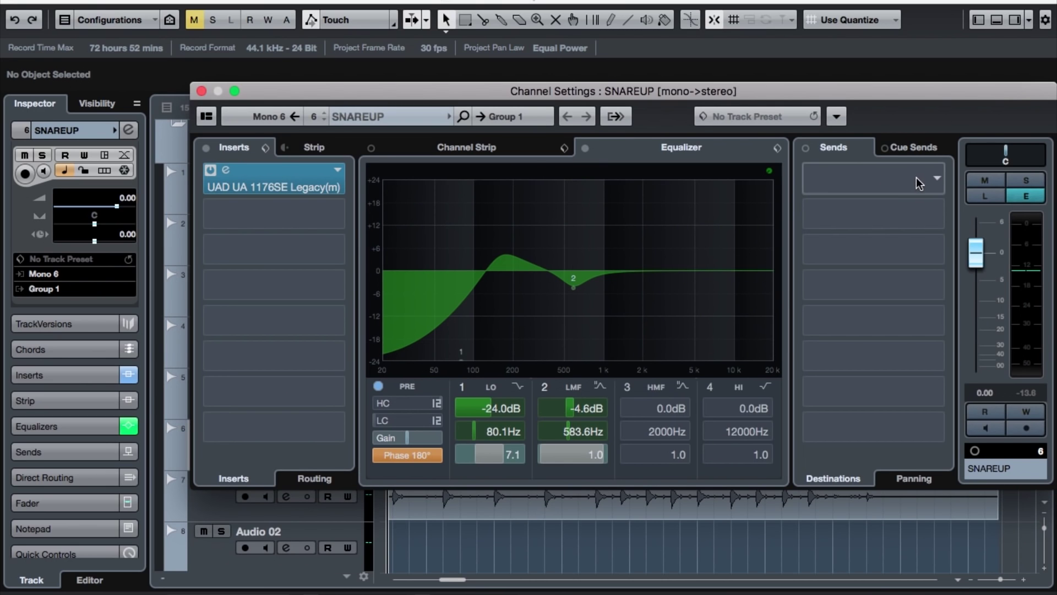
pyautogui.click(934, 183)
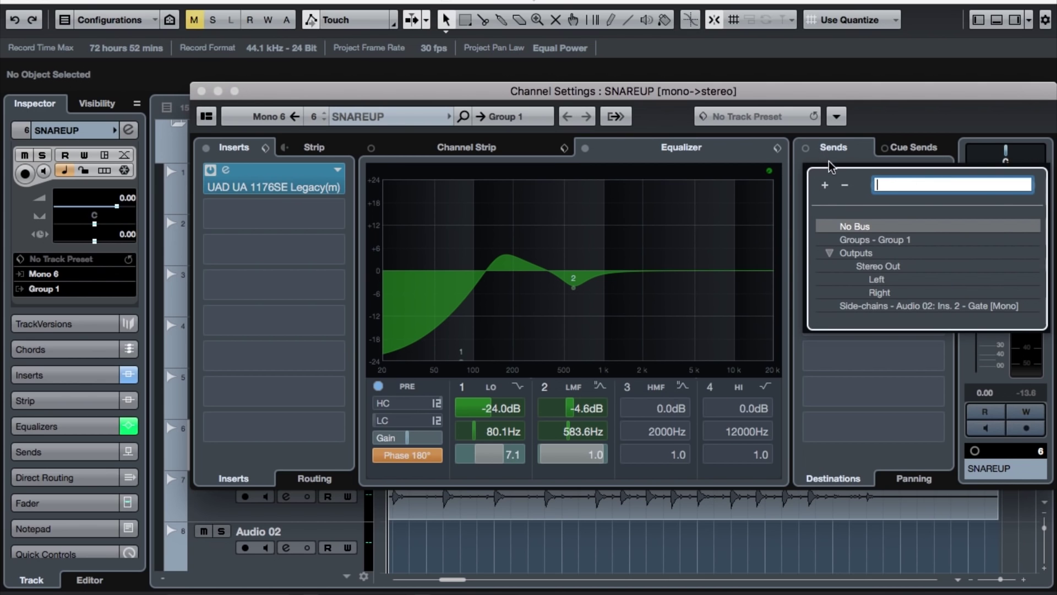
pyautogui.click(911, 307)
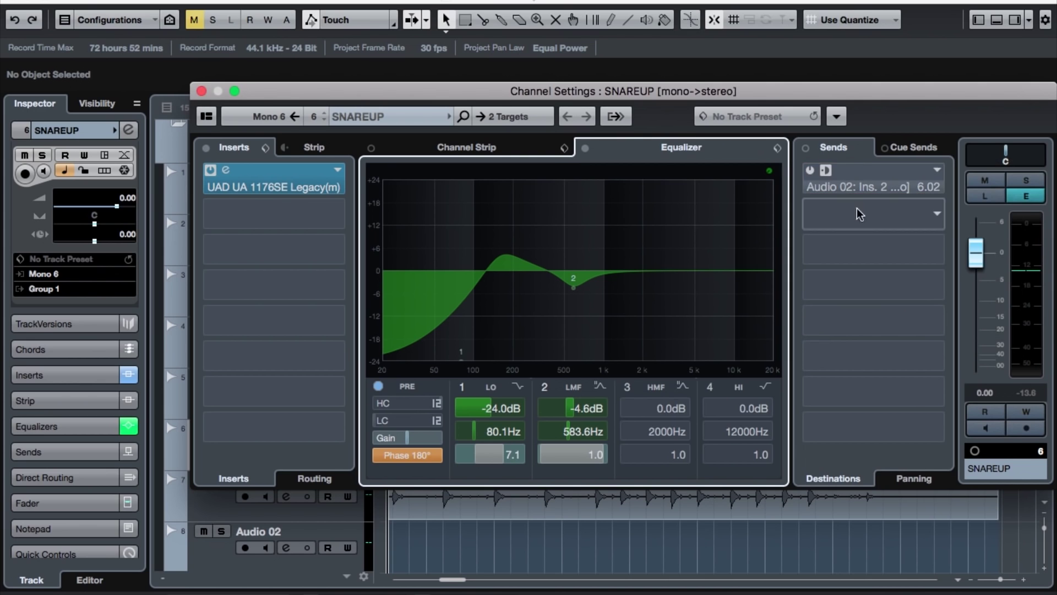
pyautogui.click(810, 170)
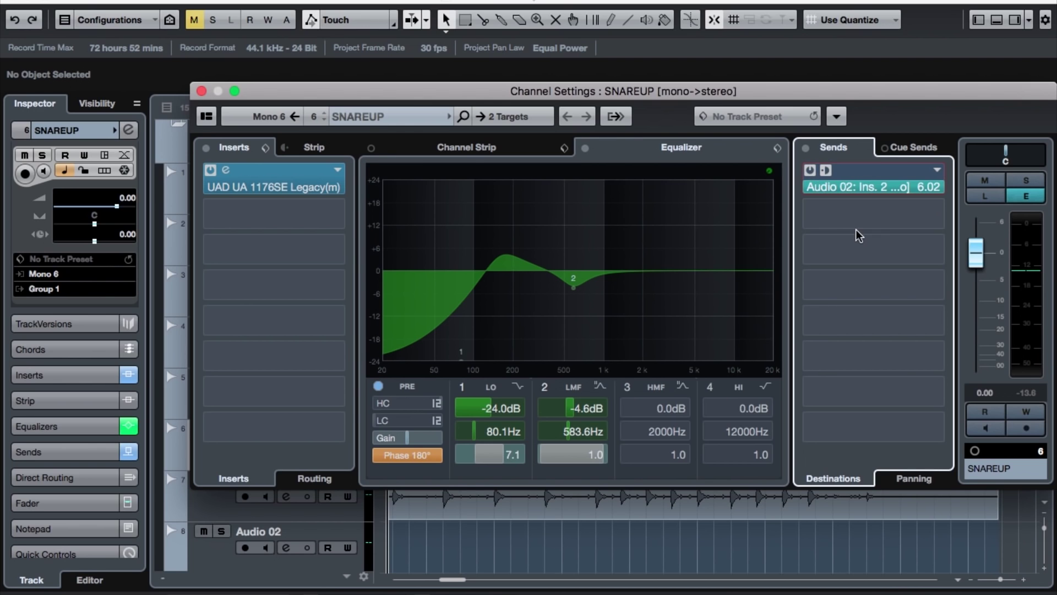
pyautogui.click(826, 172)
pyautogui.click(201, 92)
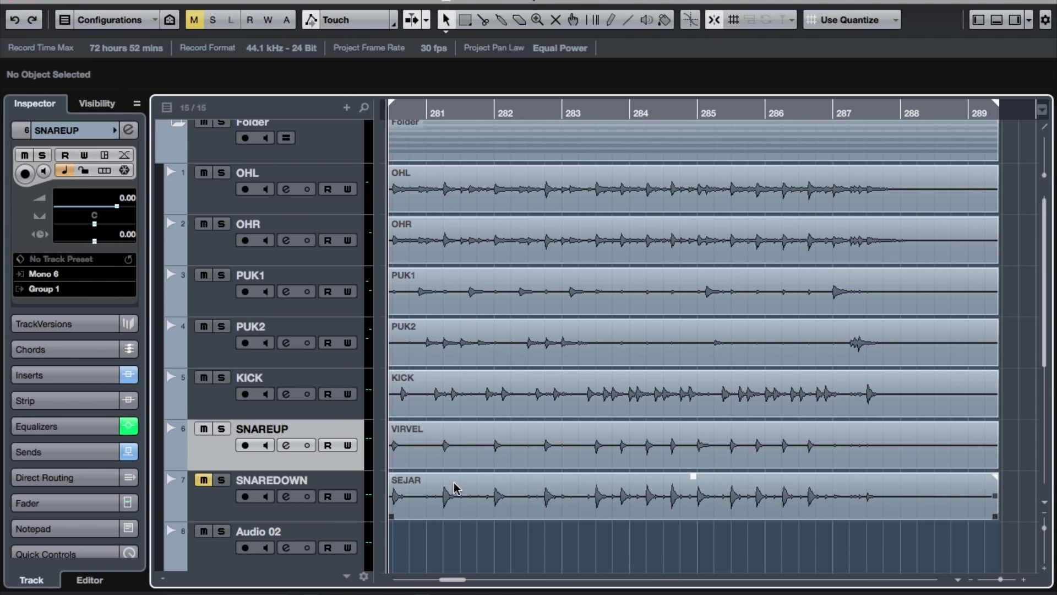
# Open Audio 02's Gate and adjust its threshold to -15.8 dB during playback.
pyautogui.press('space')
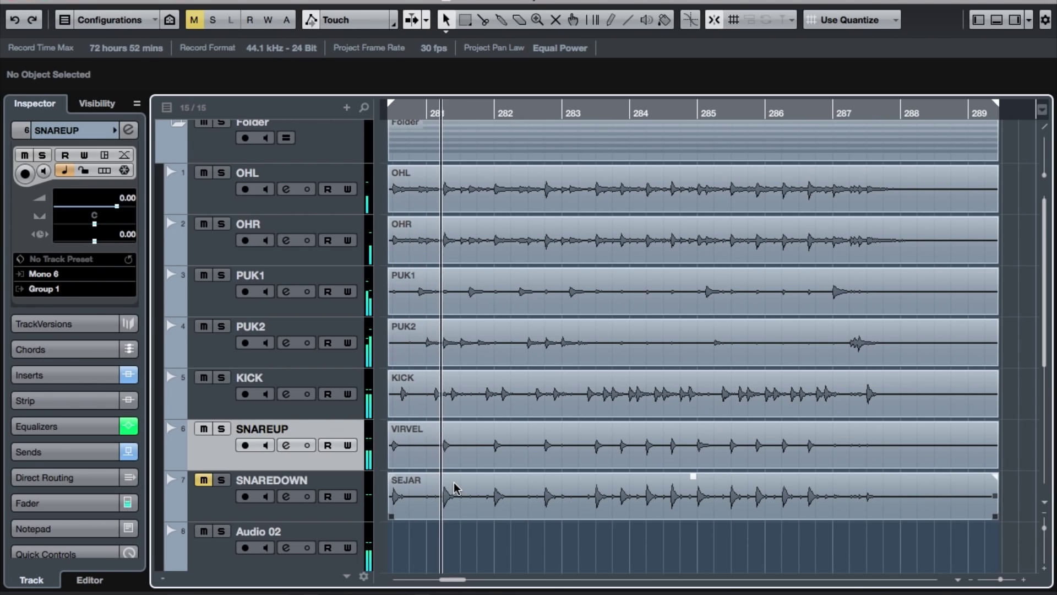
pyautogui.press('space')
pyautogui.click(286, 547)
pyautogui.doubleClick(282, 218)
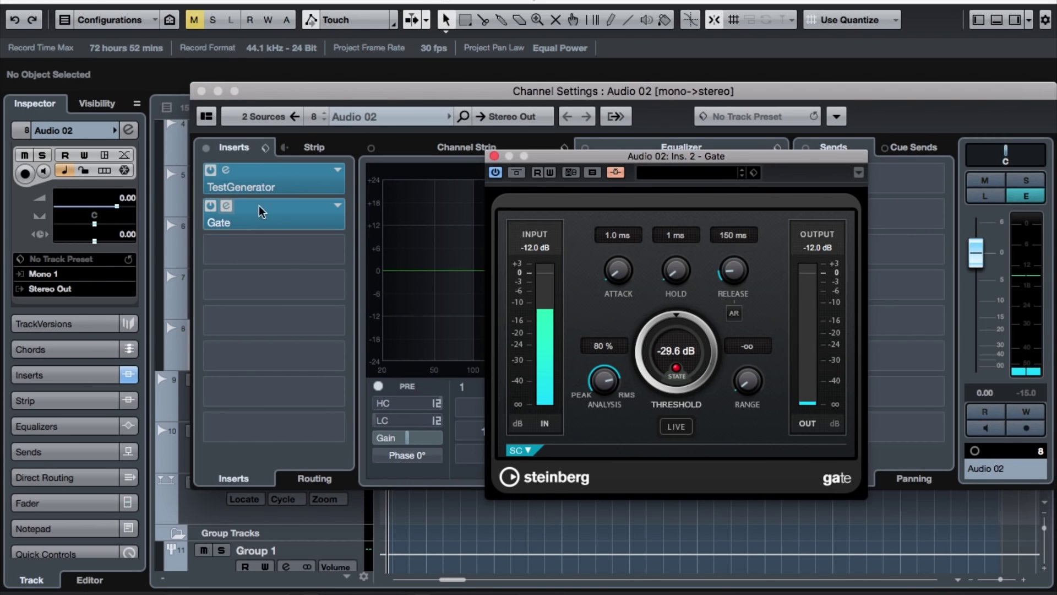
pyautogui.press('space')
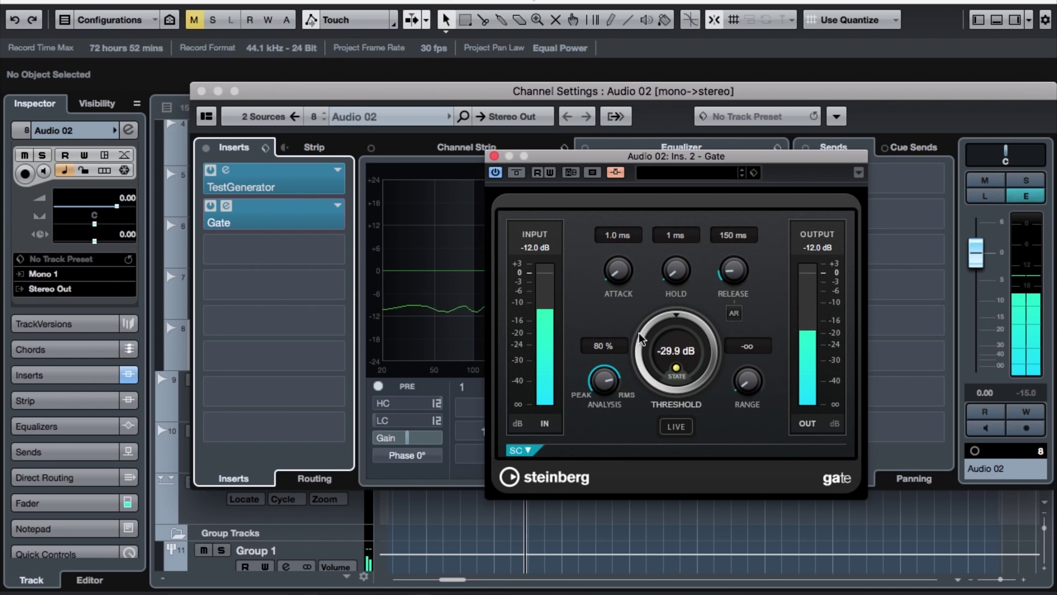
pyautogui.moveTo(643, 340); pyautogui.dragTo(645, 303)
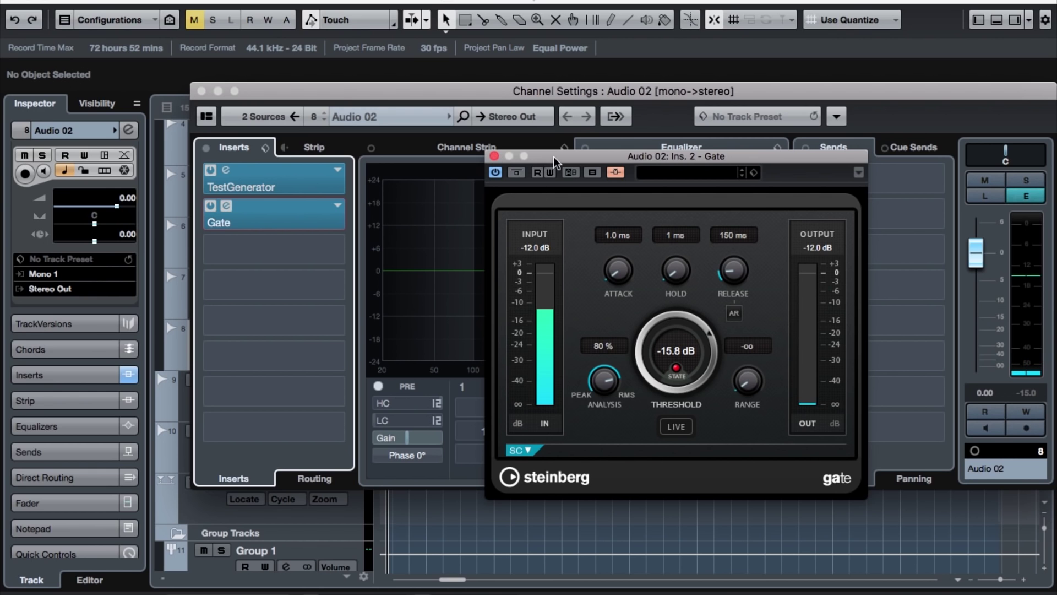
pyautogui.moveTo(553, 156); pyautogui.dragTo(309, 157)
# Cut Audio 02's EQ band 4 by -23.3 dB at 8958 Hz while listening.
pyautogui.click(284, 158)
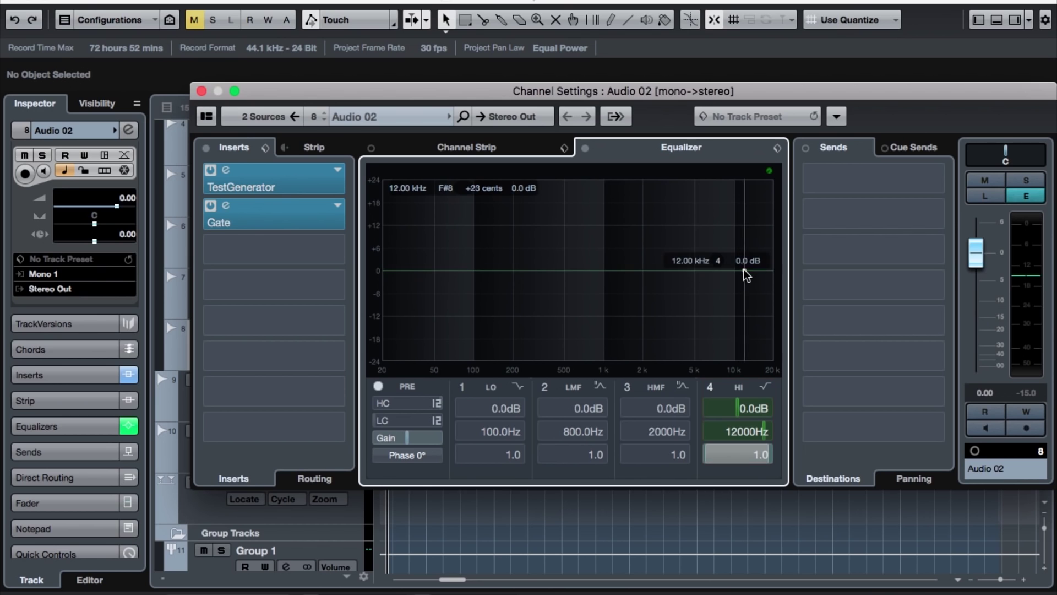
pyautogui.moveTo(743, 269); pyautogui.dragTo(737, 394)
pyautogui.moveTo(740, 372)
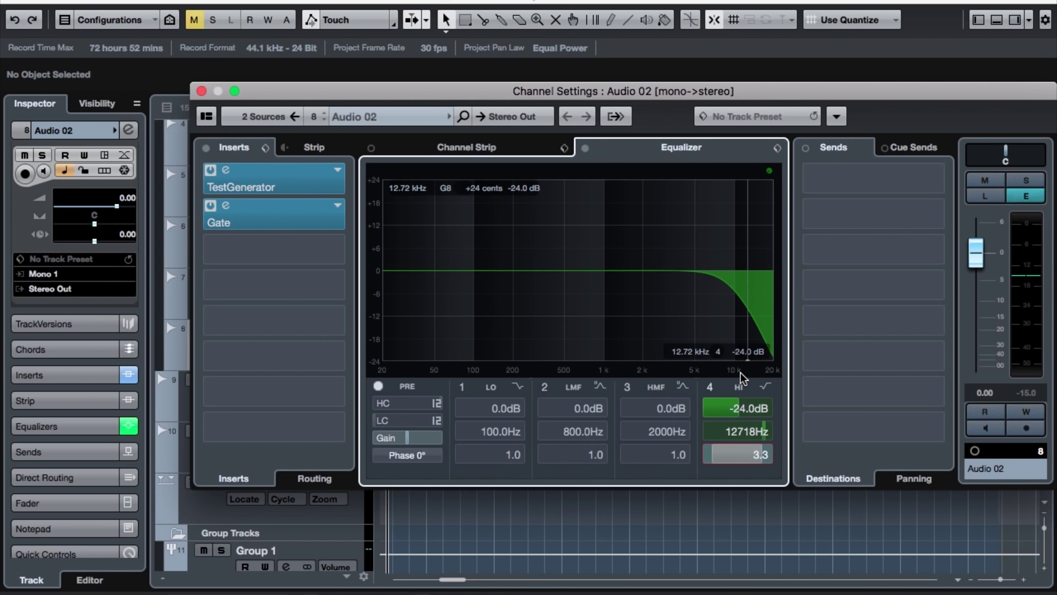
pyautogui.press('space')
pyautogui.moveTo(747, 360)
pyautogui.mouseDown()
pyautogui.moveTo(746, 349)
pyautogui.moveTo(747, 358)
pyautogui.moveTo(722, 358)
pyautogui.mouseUp()
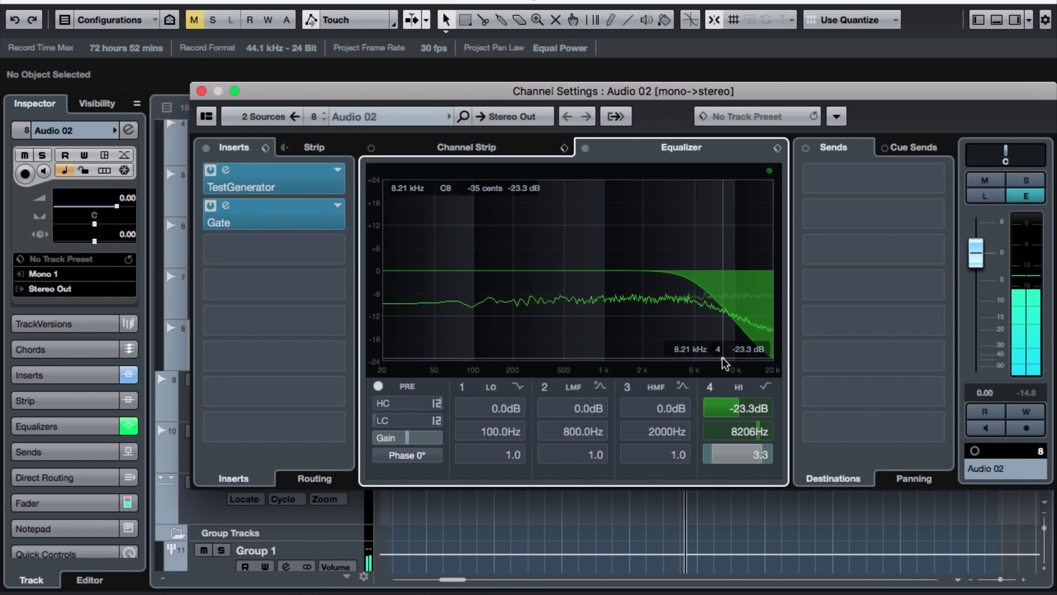
pyautogui.moveTo(722, 358); pyautogui.dragTo(727, 358)
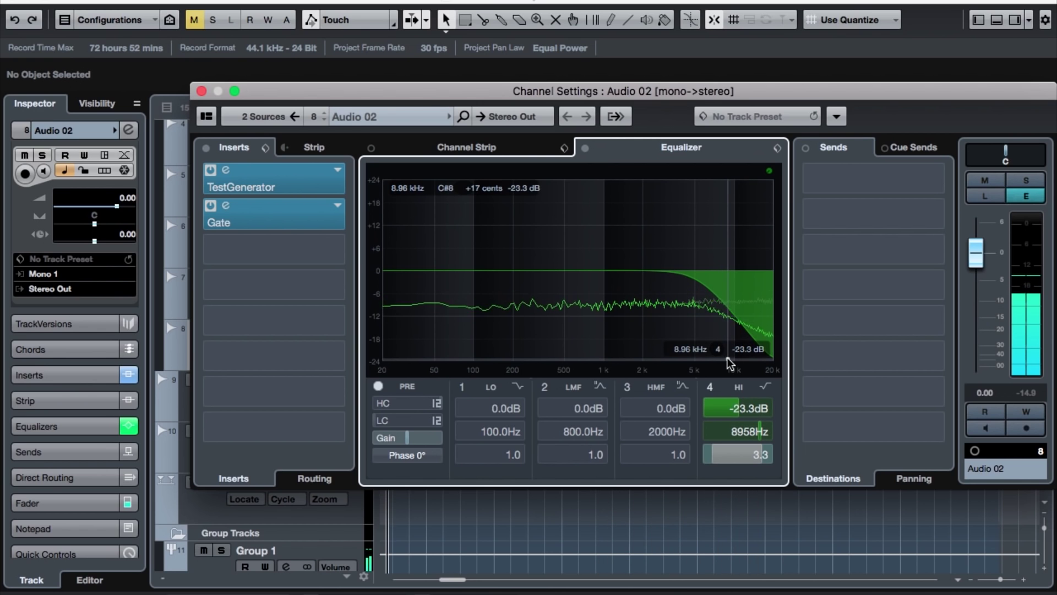
pyautogui.click(226, 205)
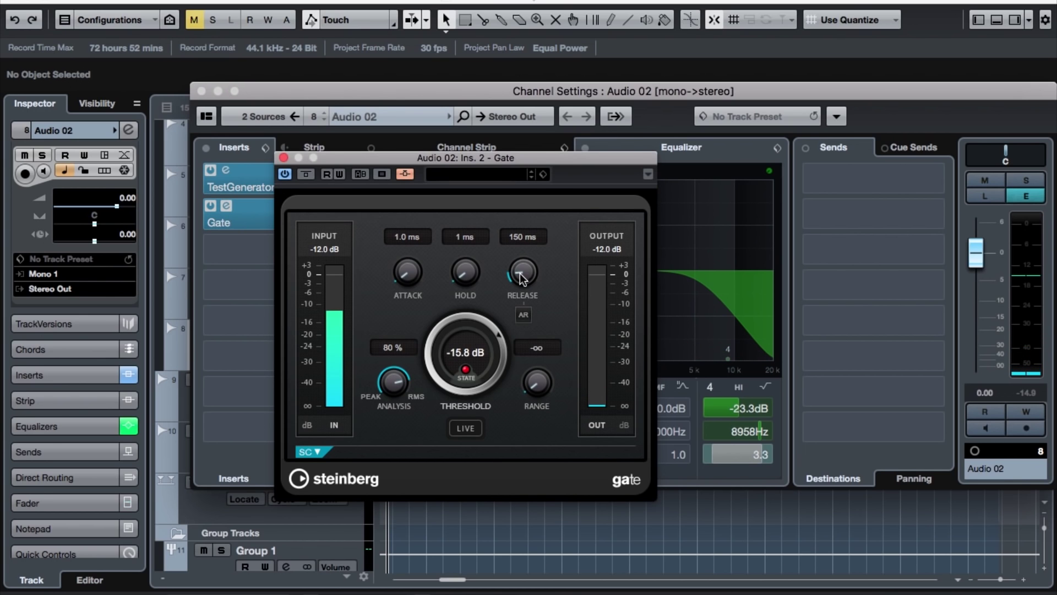
# Drag the Gate's Release down from 150 ms to 91 ms.
pyautogui.moveTo(519, 273); pyautogui.dragTo(520, 283)
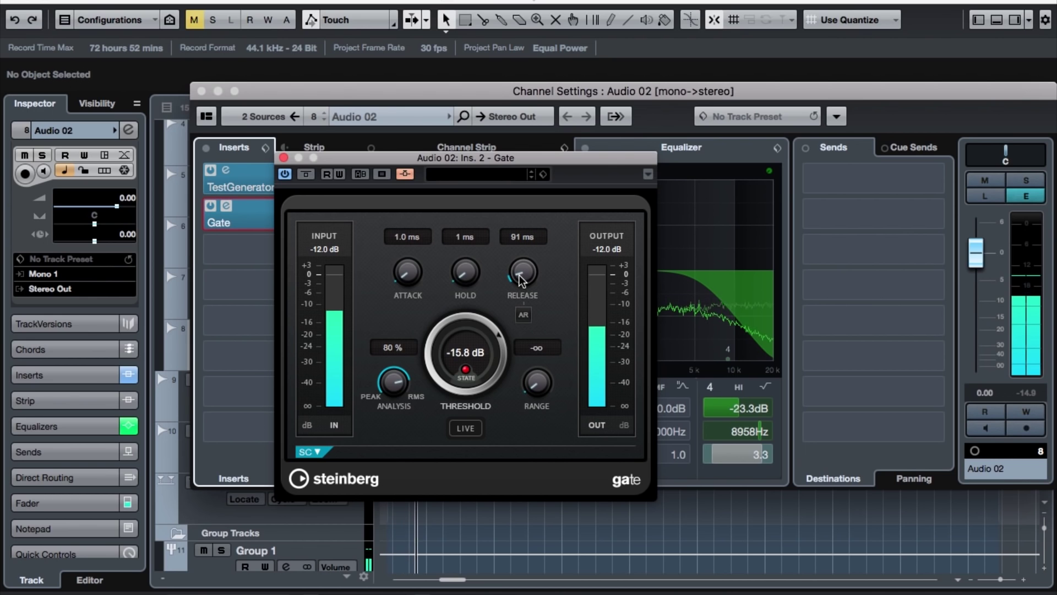
pyautogui.moveTo(518, 276); pyautogui.dragTo(518, 275)
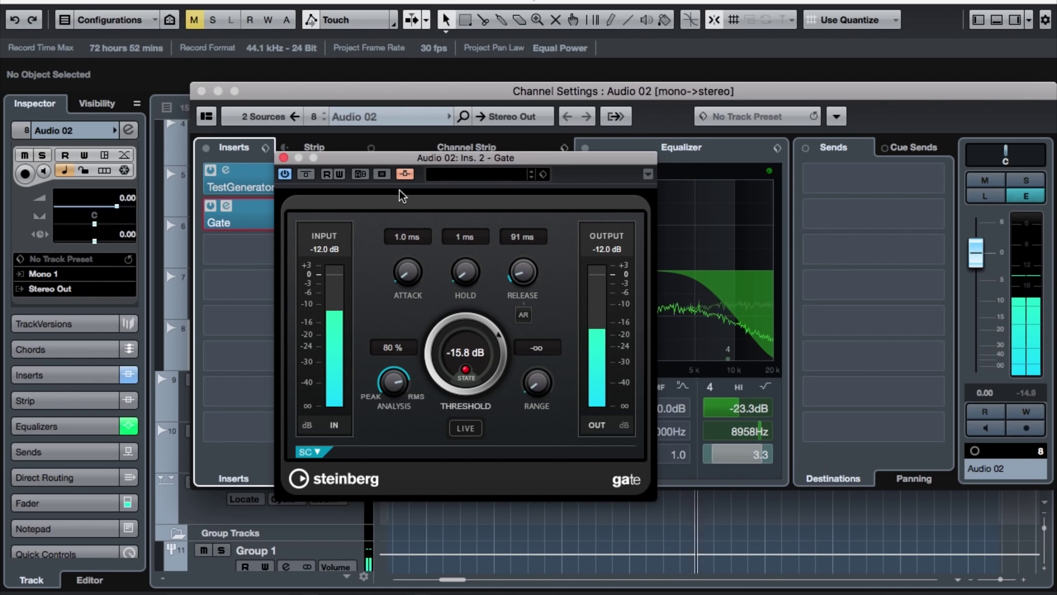
# Narrow EQ band 4 to Q 5.7 and shift it to 10068 Hz, keeping the -23.3 dB cut.
pyautogui.click(283, 157)
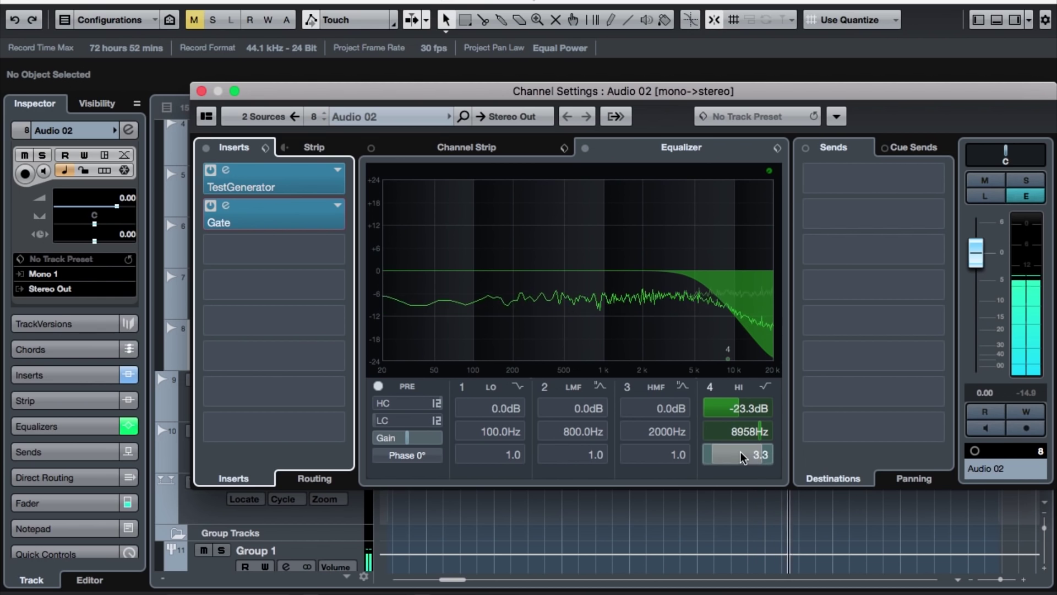
pyautogui.moveTo(740, 452); pyautogui.dragTo(745, 399)
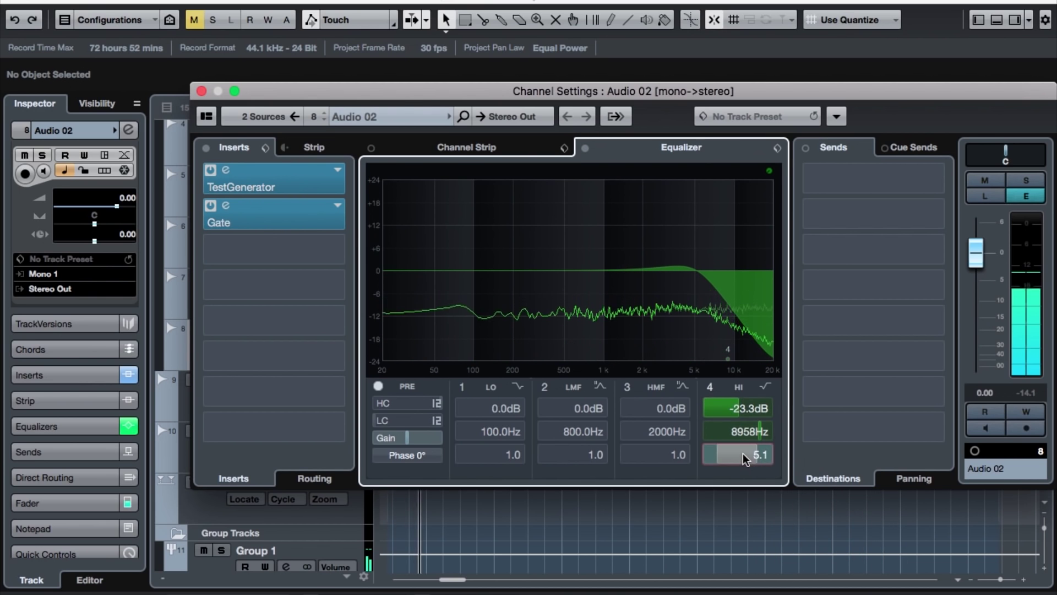
pyautogui.moveTo(742, 454); pyautogui.dragTo(742, 424)
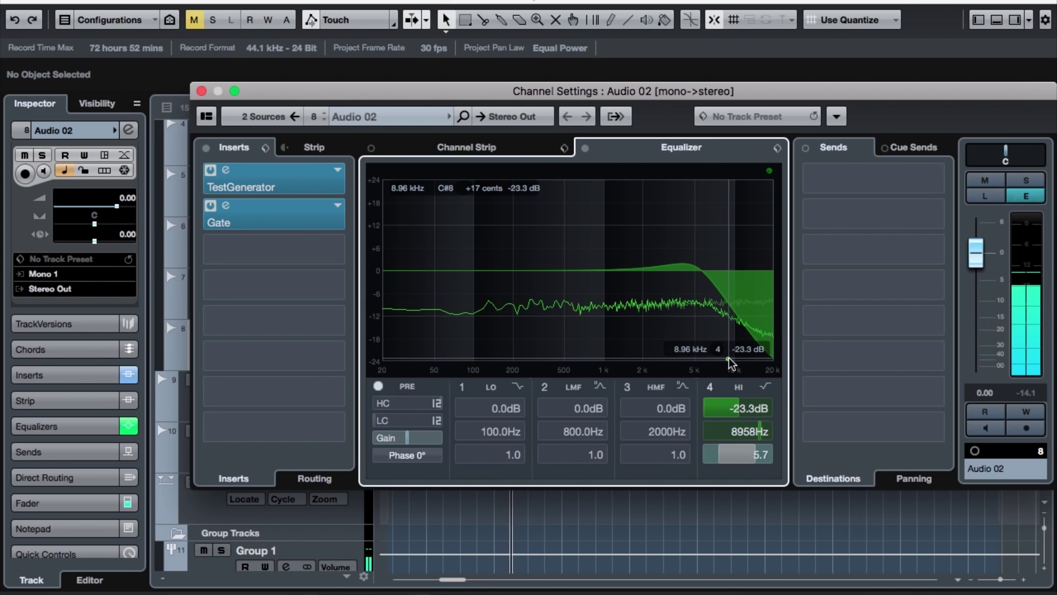
pyautogui.moveTo(728, 358); pyautogui.dragTo(733, 358)
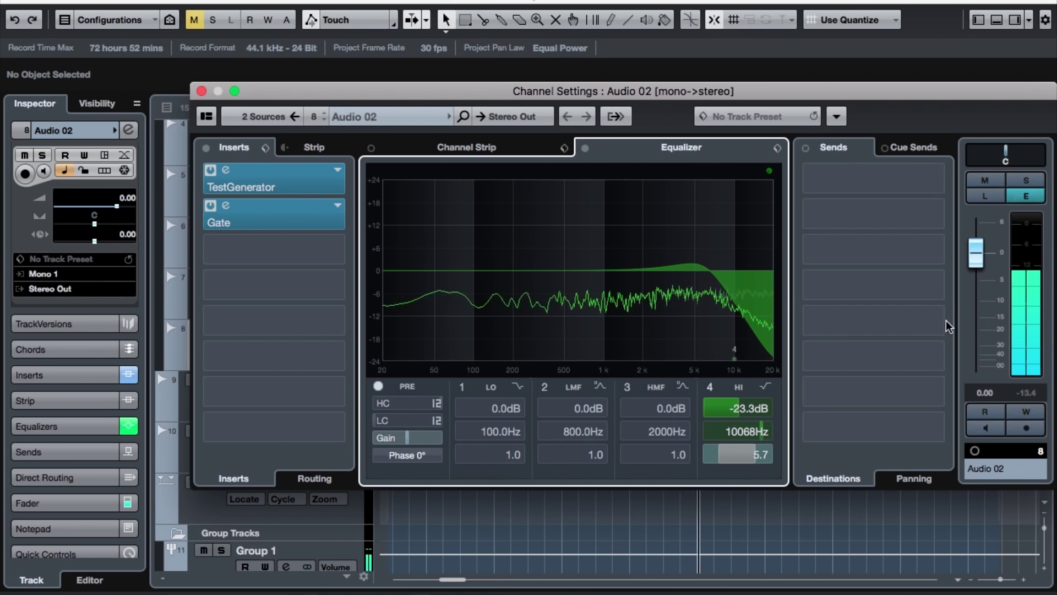
pyautogui.press('space')
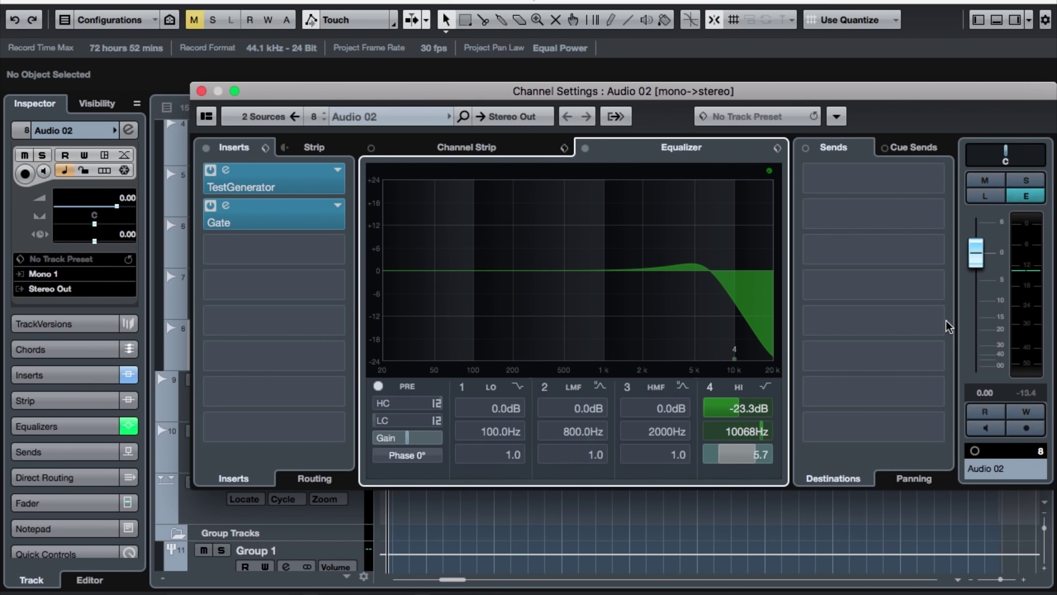
# Lower Audio 02's fader, then add an EnvelopeShaper in insert 3 with 10.5 dB attack.
pyautogui.press('space')
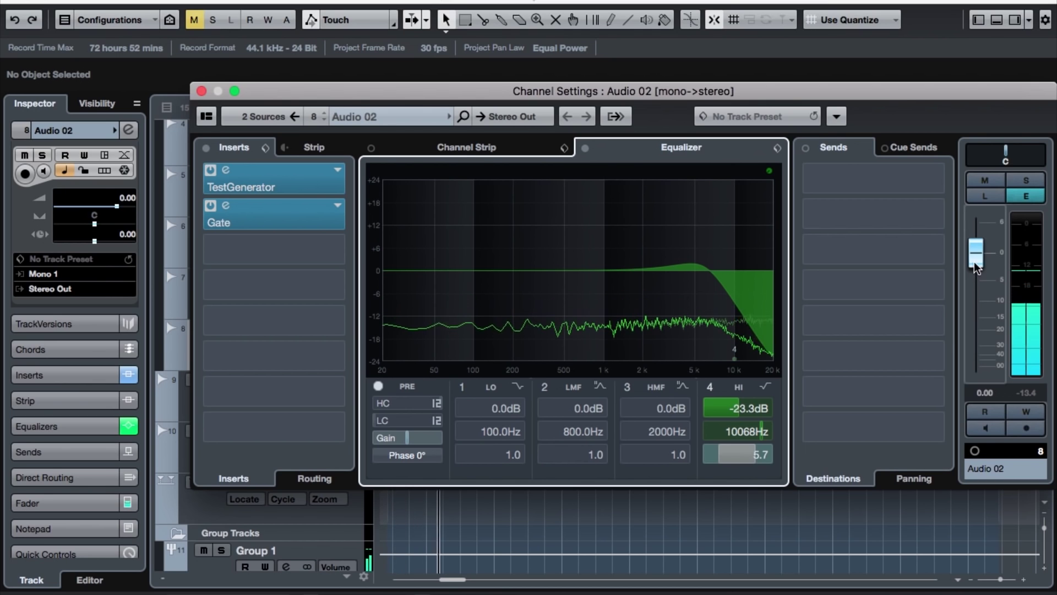
pyautogui.moveTo(973, 262); pyautogui.dragTo(974, 300)
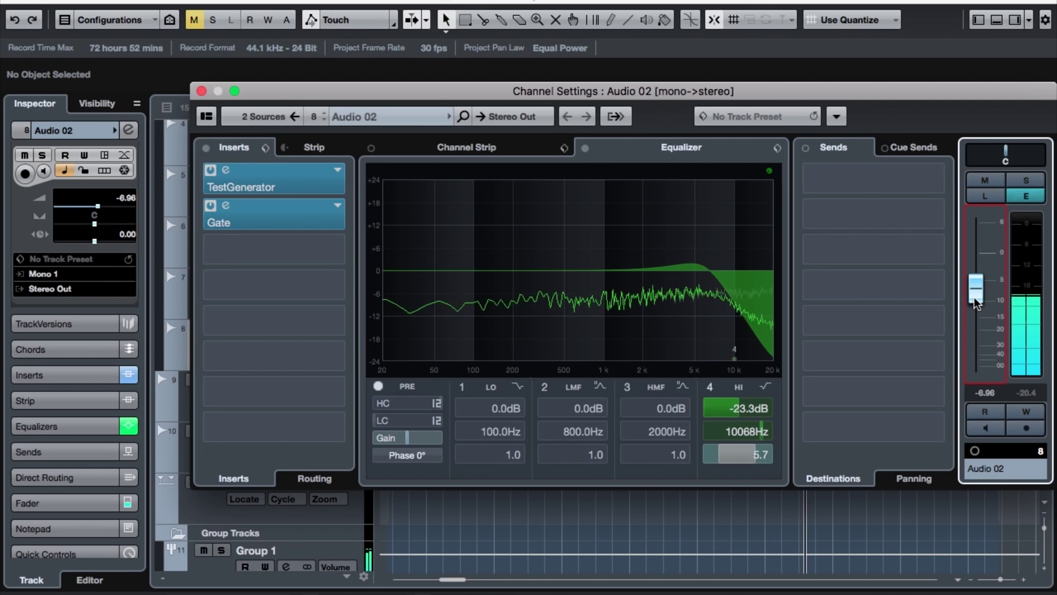
pyautogui.press('space')
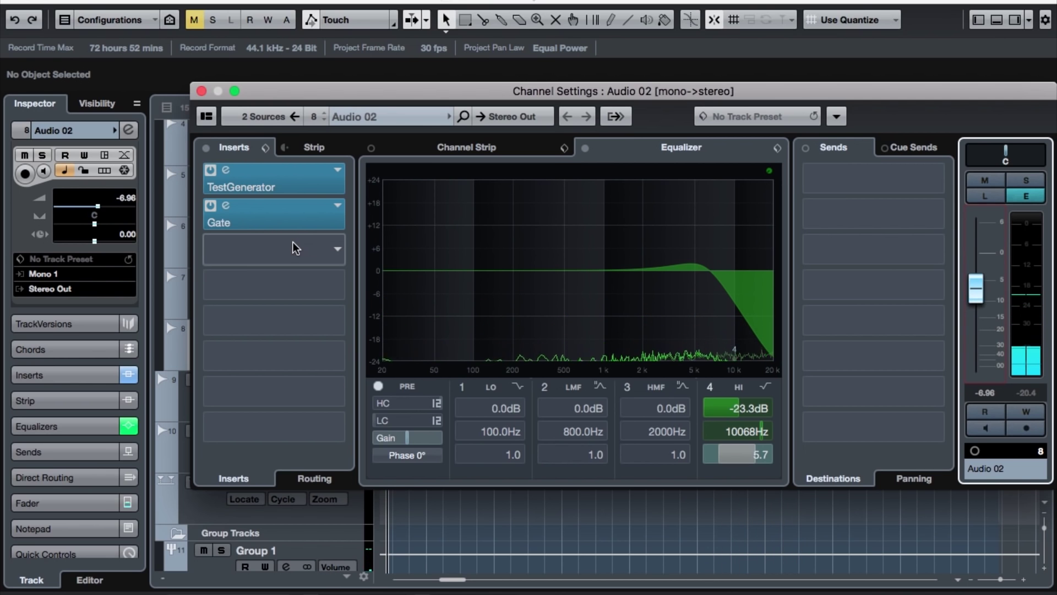
pyautogui.click(292, 242)
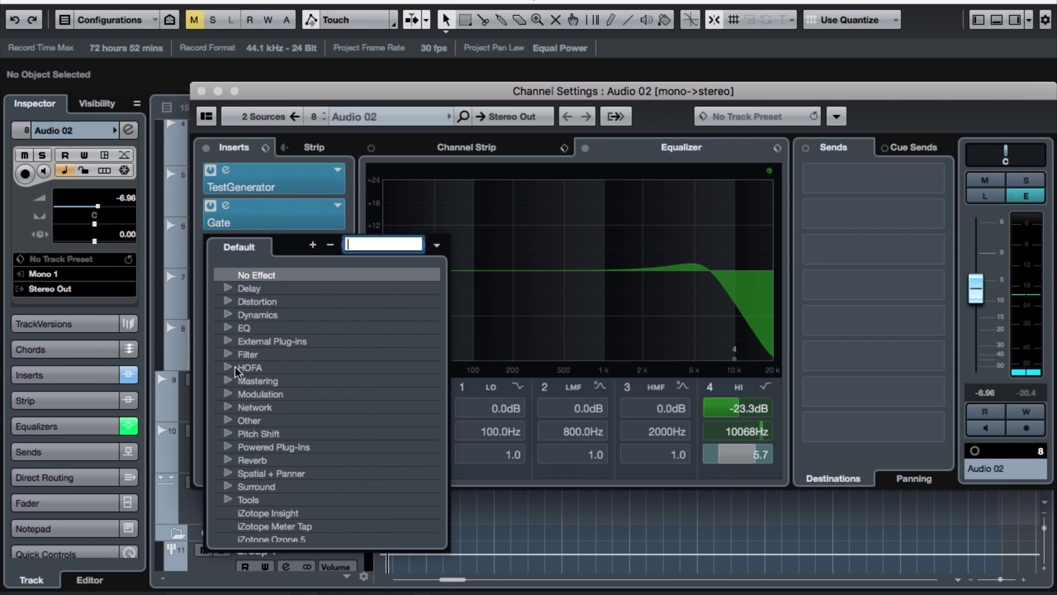
pyautogui.click(227, 315)
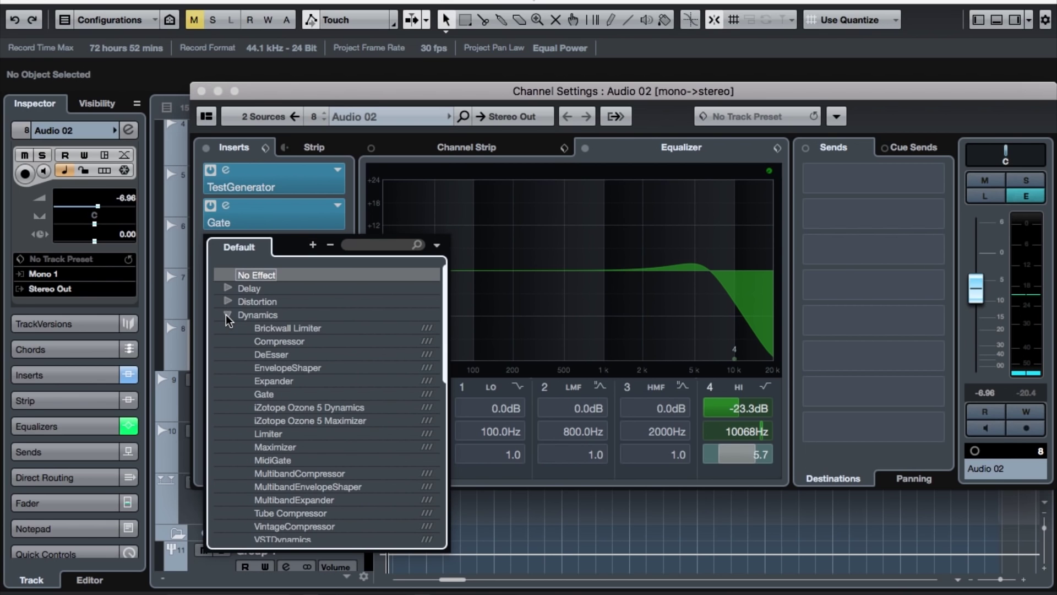
pyautogui.click(308, 367)
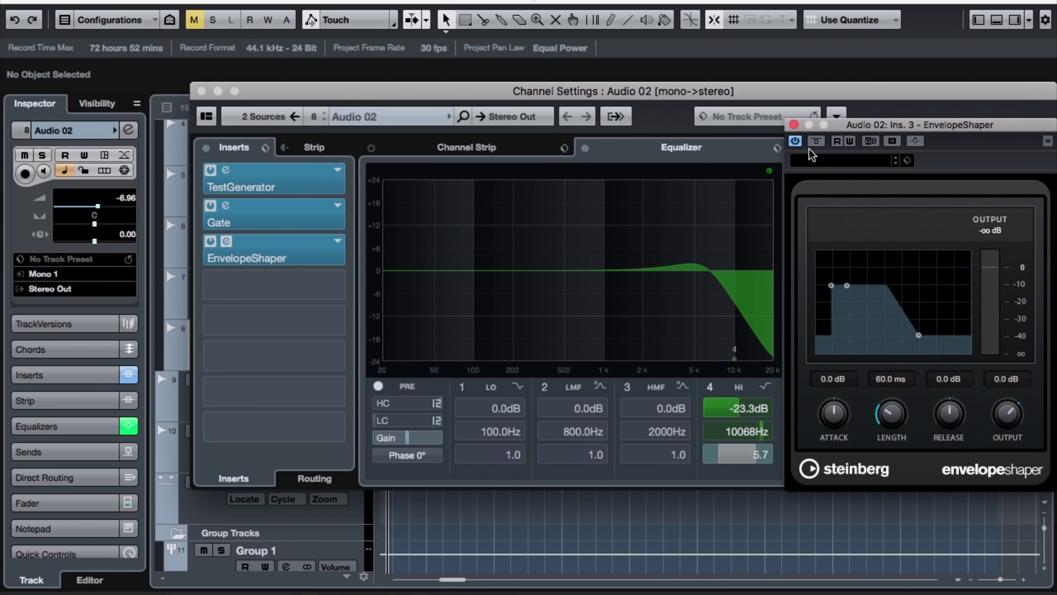
pyautogui.moveTo(845, 127); pyautogui.dragTo(671, 151)
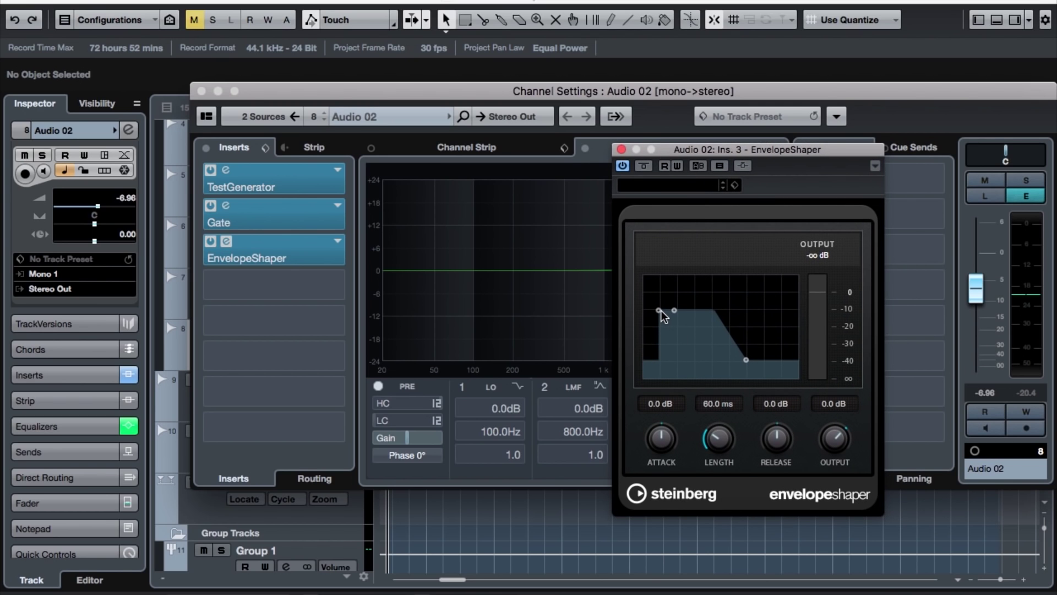
pyautogui.moveTo(660, 309); pyautogui.dragTo(658, 296)
# Trim Audio 02's volume to -12.1 dB during playback and close its windows.
pyautogui.press('space')
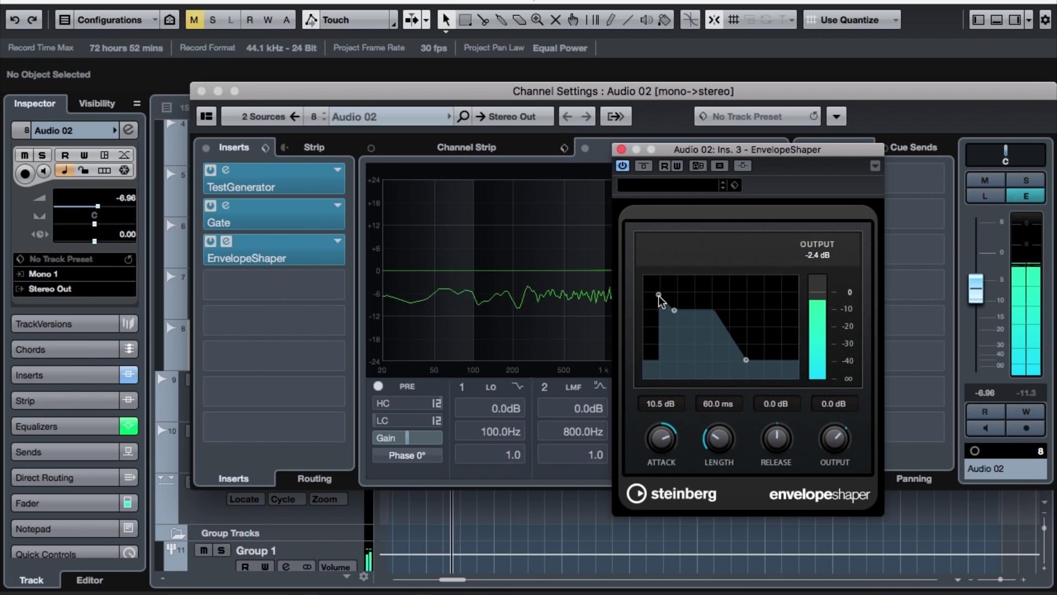
pyautogui.moveTo(976, 290); pyautogui.dragTo(975, 305)
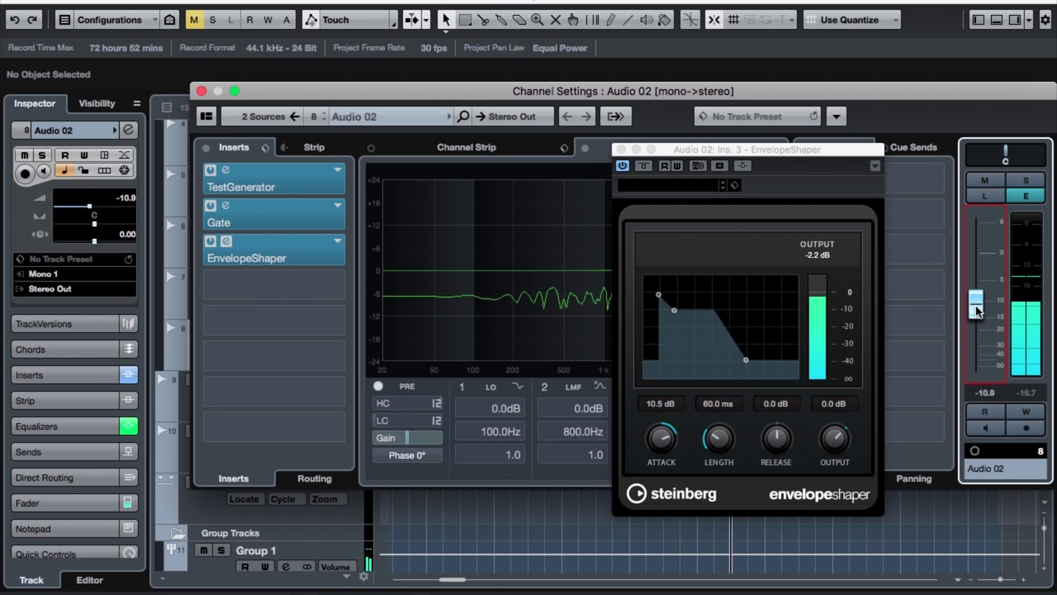
pyautogui.moveTo(976, 305); pyautogui.dragTo(976, 309)
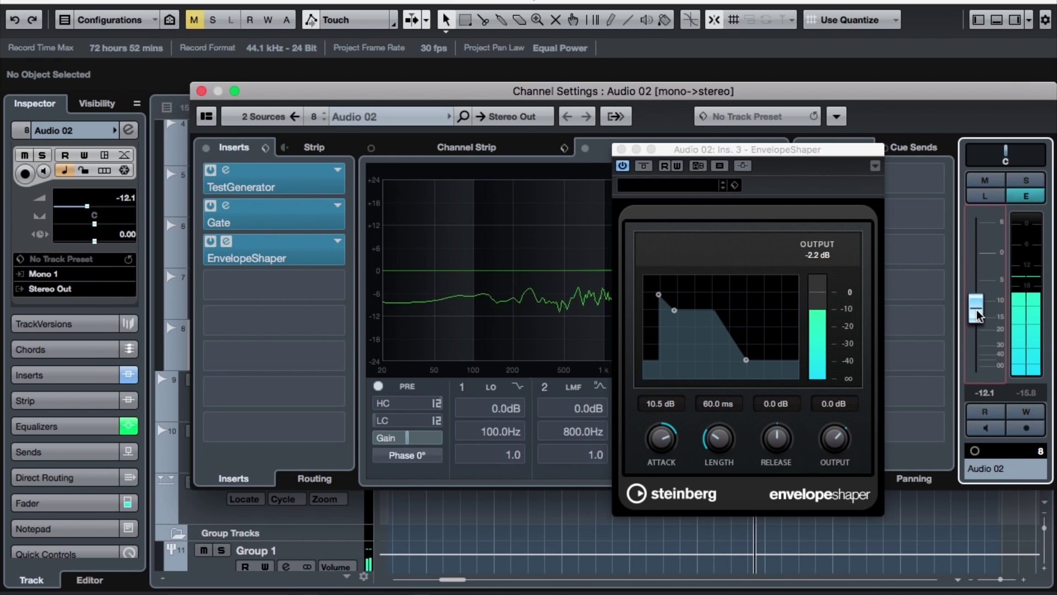
pyautogui.click(623, 148)
pyautogui.click(202, 92)
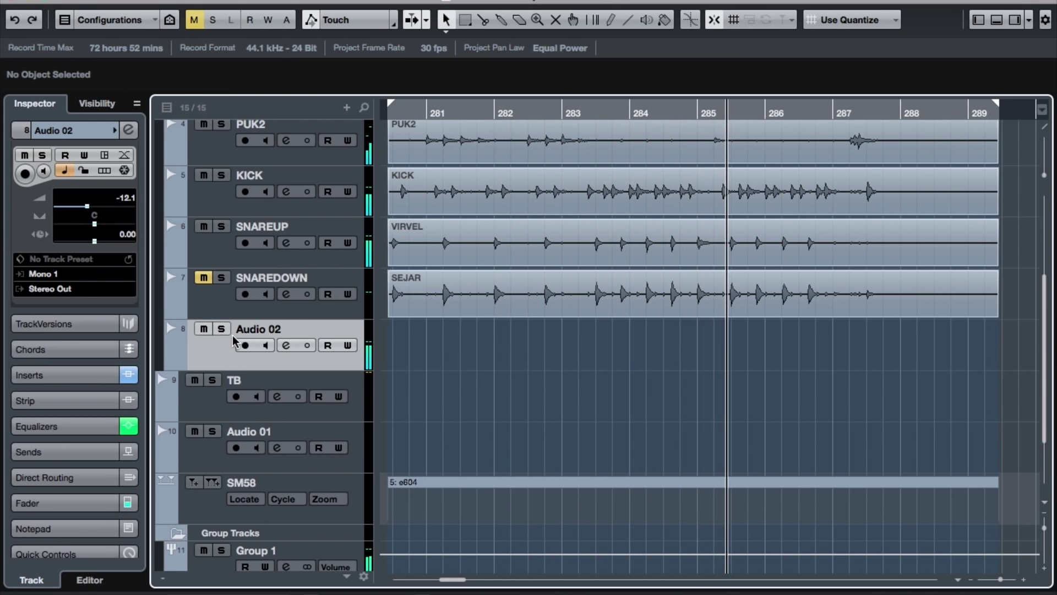
# Rename the Audio 02 track to 'SN WN' and return the playhead to the start.
pyautogui.doubleClick(256, 330)
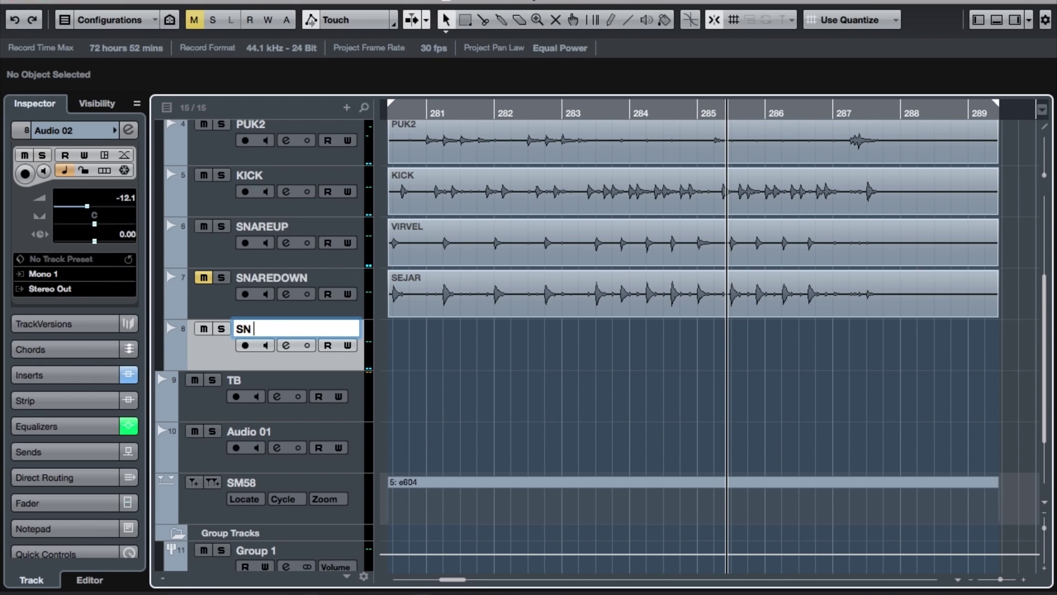
pyautogui.press('Return')
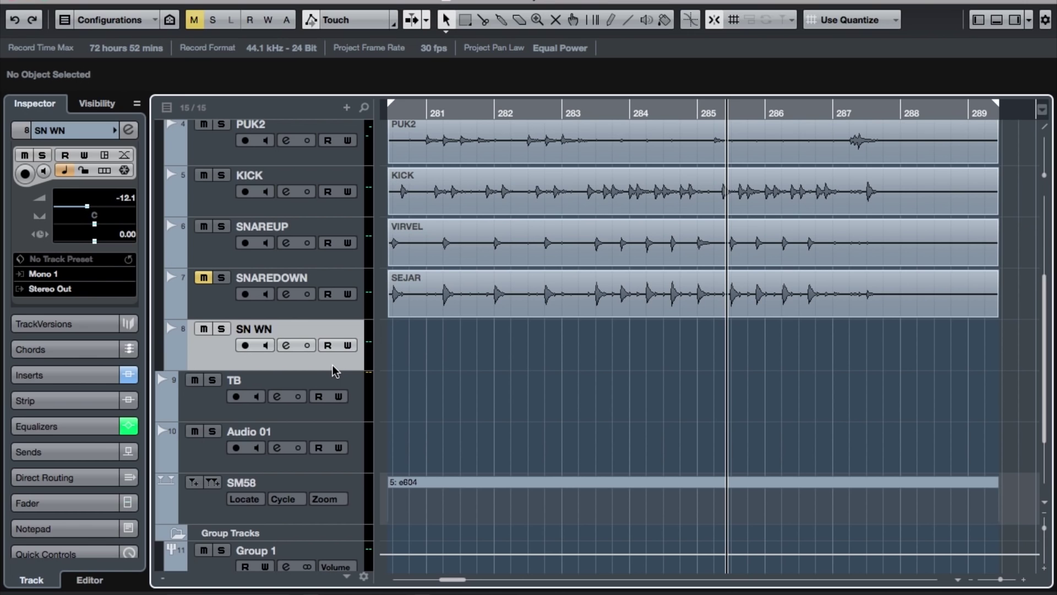
pyautogui.press('KP_1')
# Add a mono audio track and rename it SN TONE.
pyautogui.rightClick(219, 362)
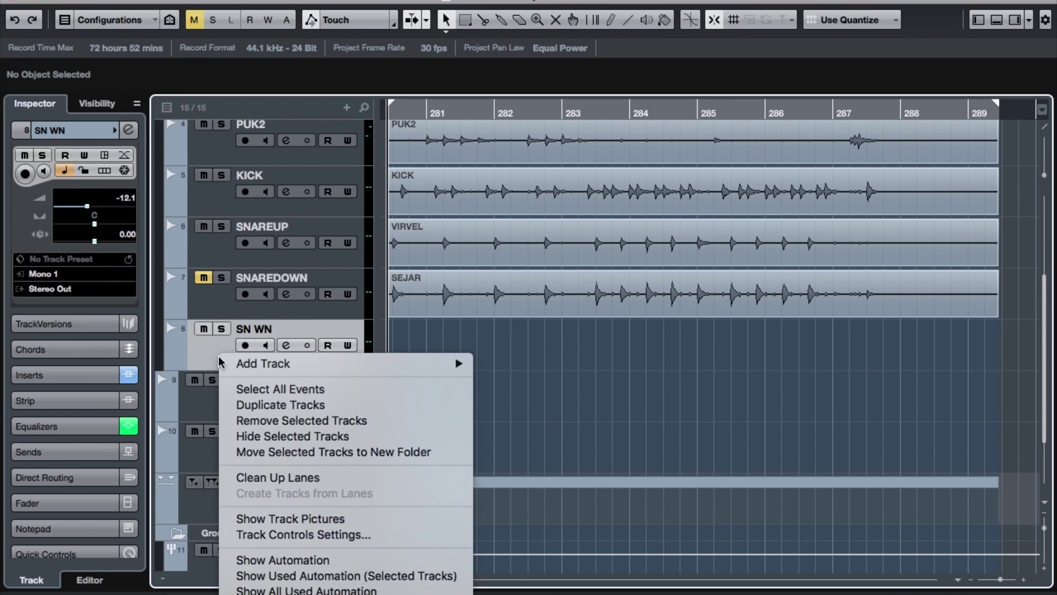
pyautogui.moveTo(278, 364)
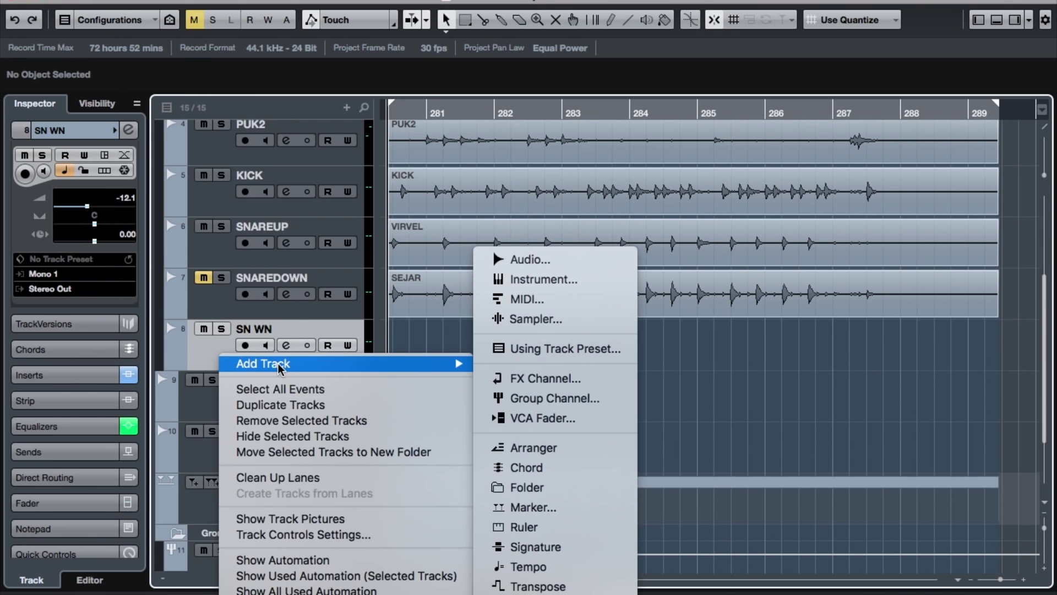
pyautogui.click(537, 265)
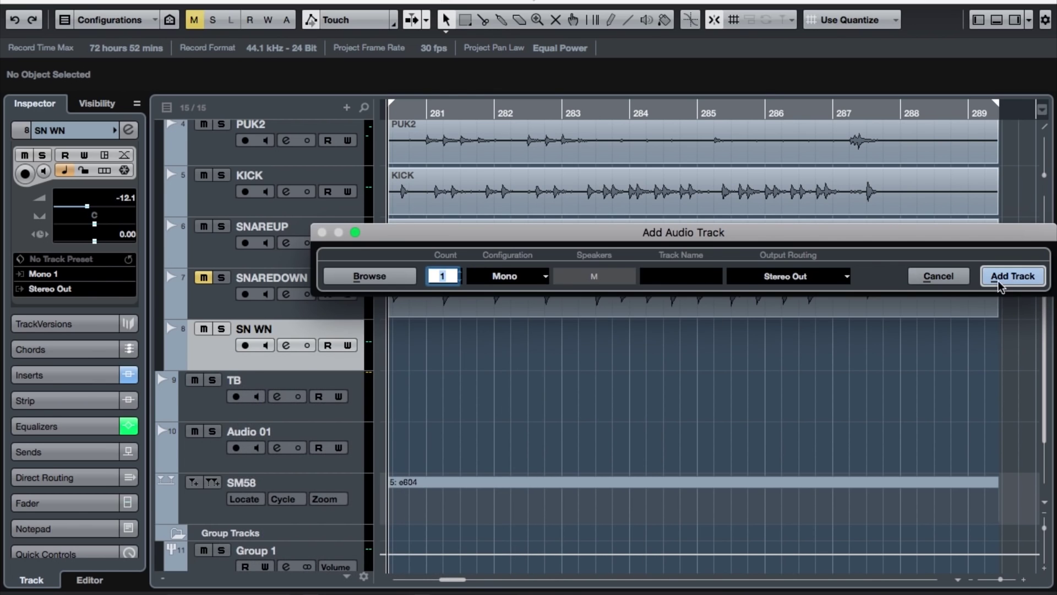
pyautogui.click(1014, 276)
pyautogui.doubleClick(259, 381)
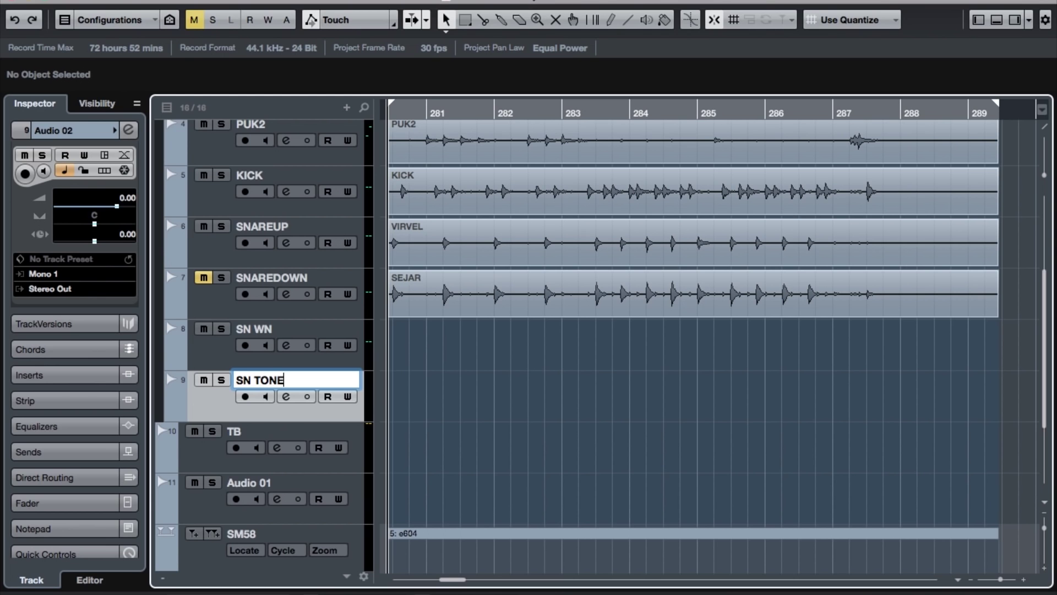
pyautogui.press('Return')
# Load TestGenerator on SN TONE's first insert and set its frequency to 350 Hz.
pyautogui.click(284, 397)
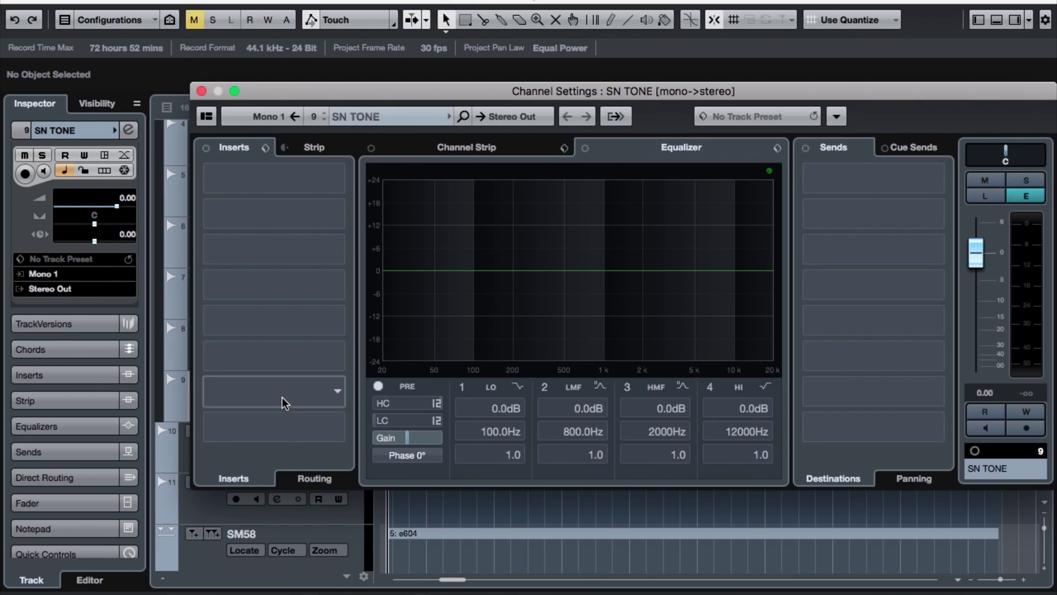
pyautogui.click(313, 176)
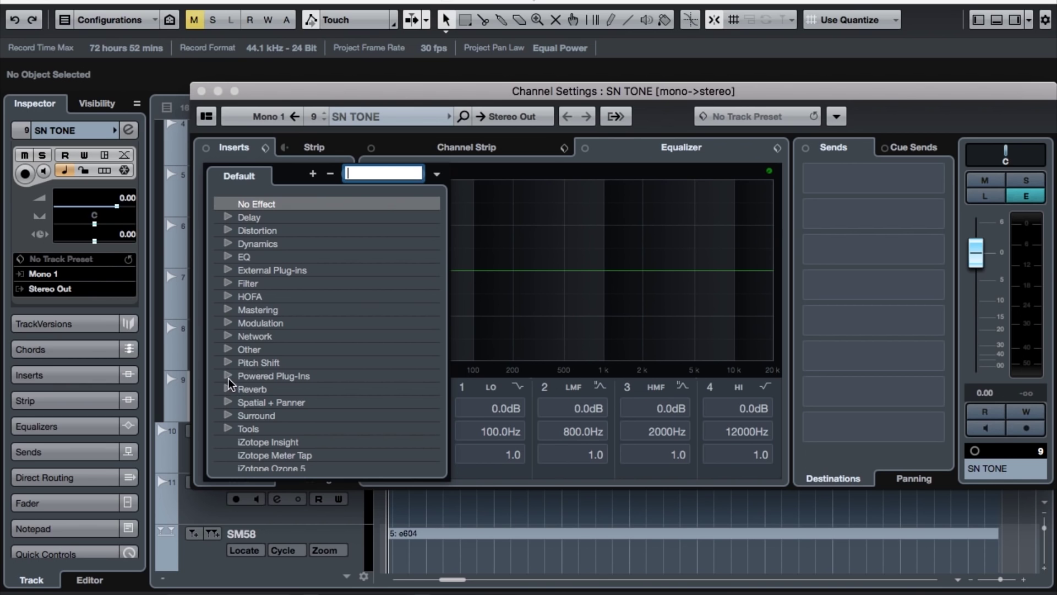
pyautogui.click(225, 430)
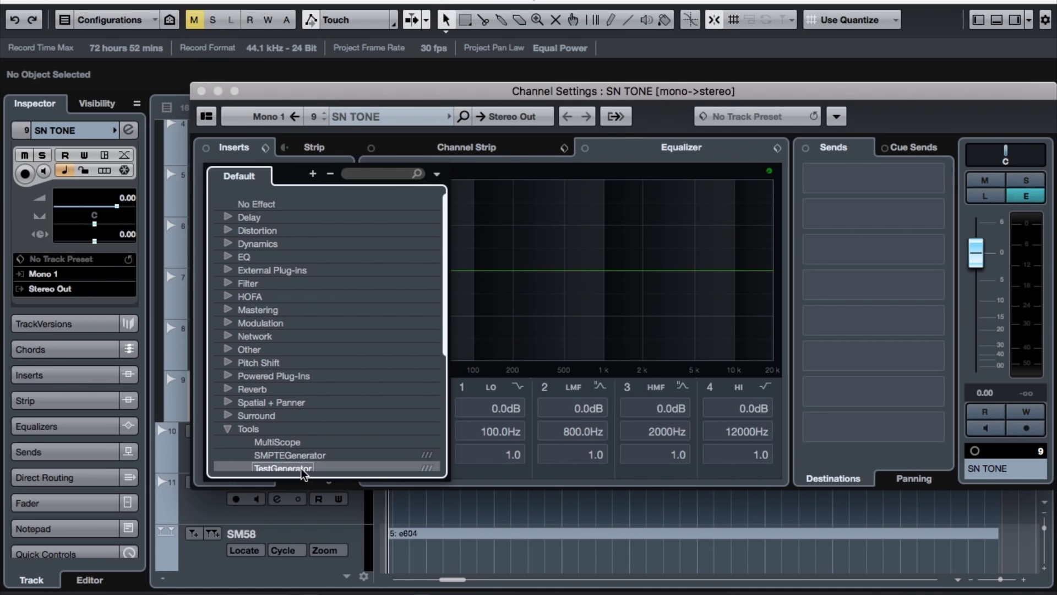
pyautogui.click(305, 467)
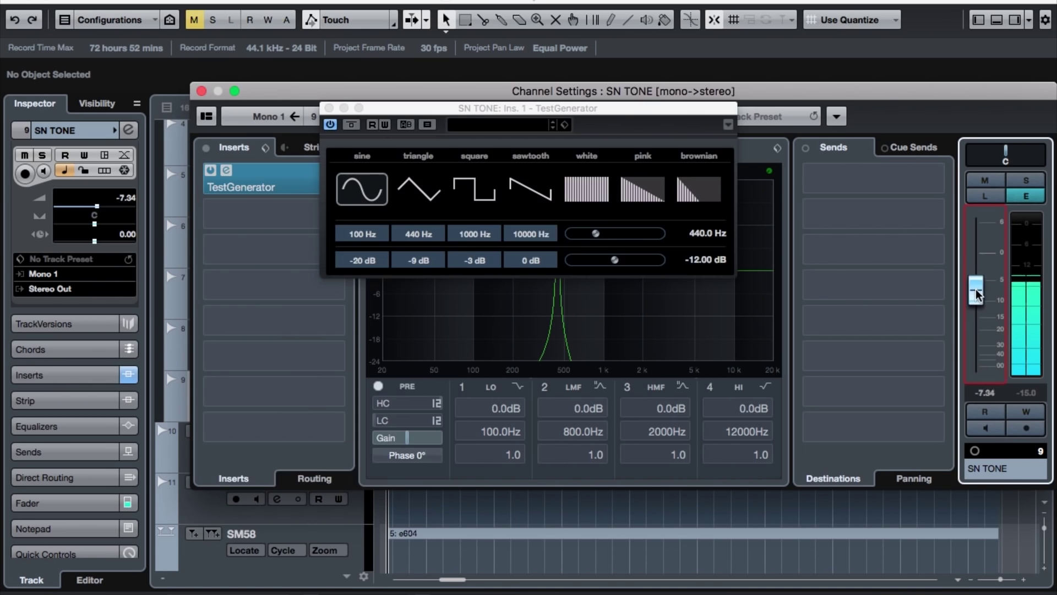
pyautogui.doubleClick(697, 233)
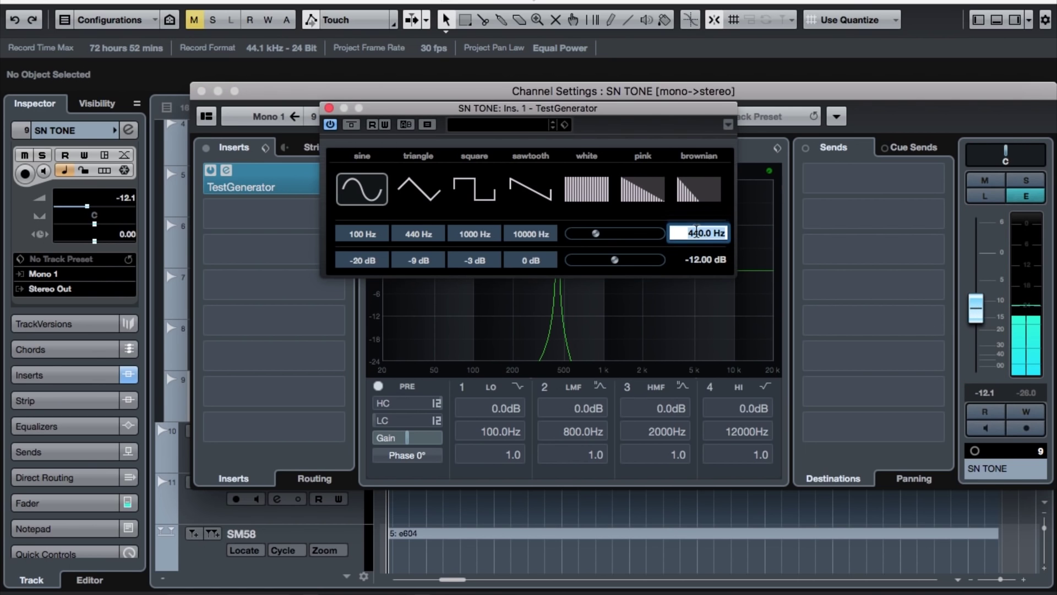
pyautogui.press('Return')
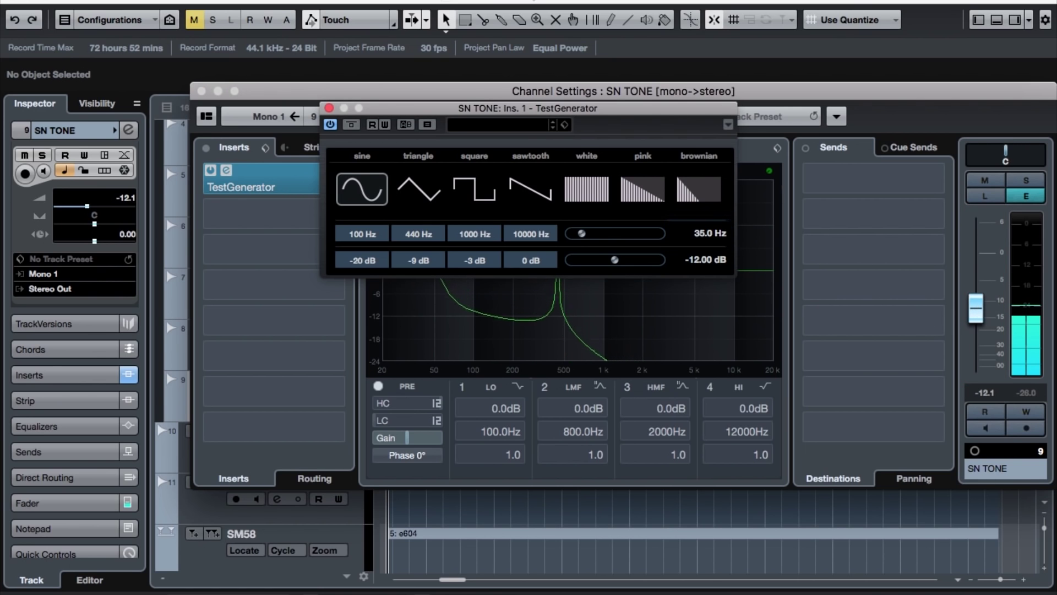
pyautogui.doubleClick(703, 232)
pyautogui.write('350')
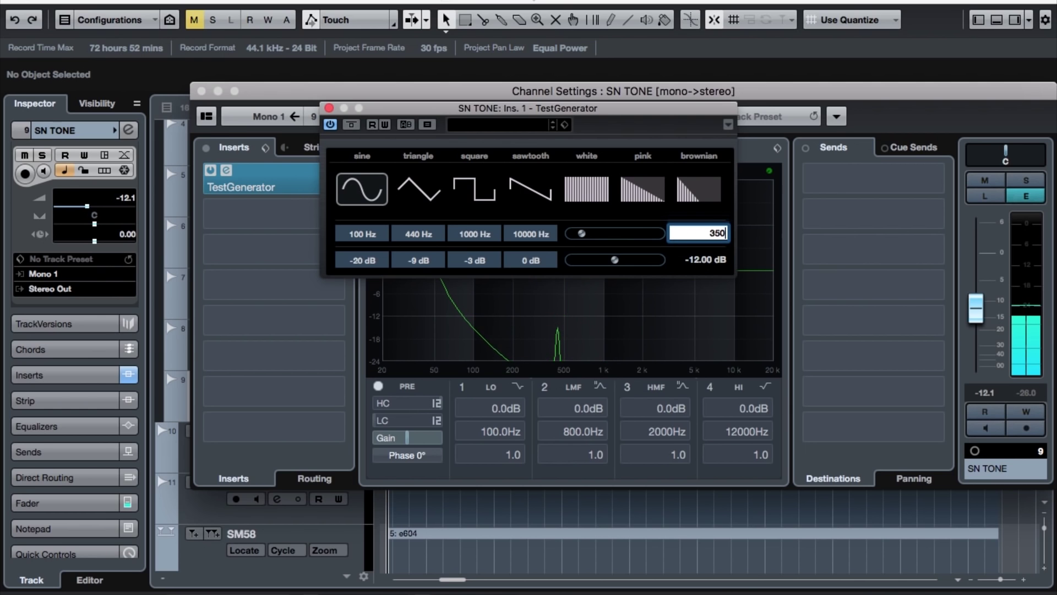
pyautogui.press('Return')
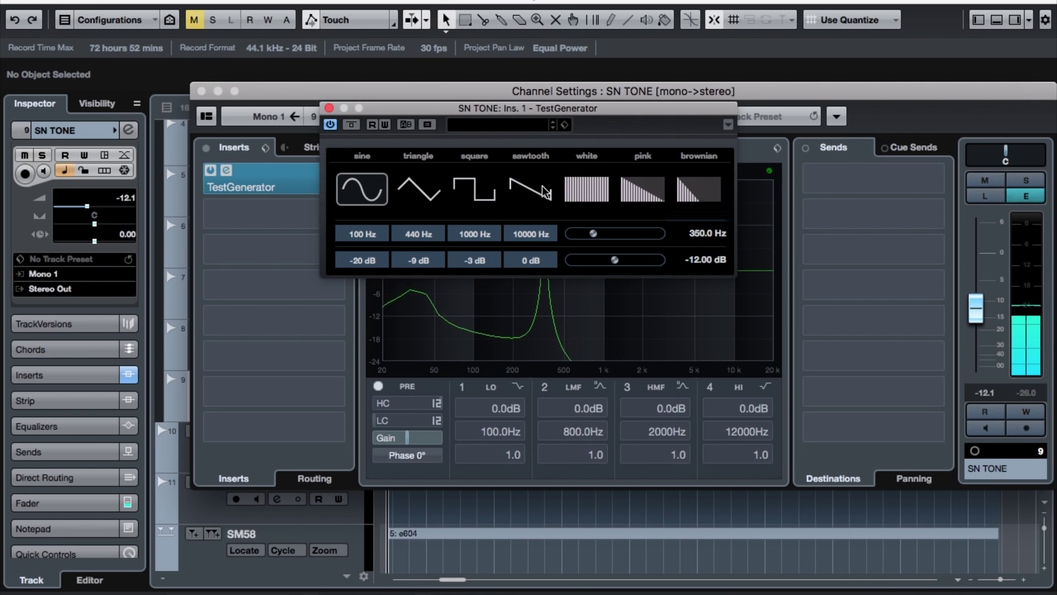
pyautogui.click(330, 109)
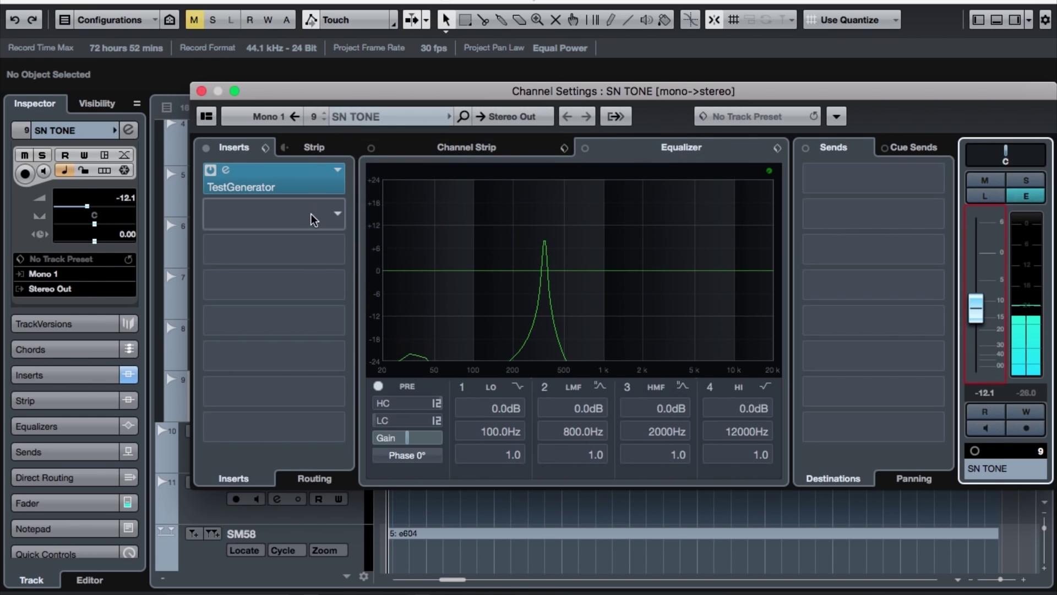
# Load a Gate on SN TONE's second insert with its side-chain input enabled.
pyautogui.click(312, 220)
pyautogui.click(227, 280)
pyautogui.click(274, 360)
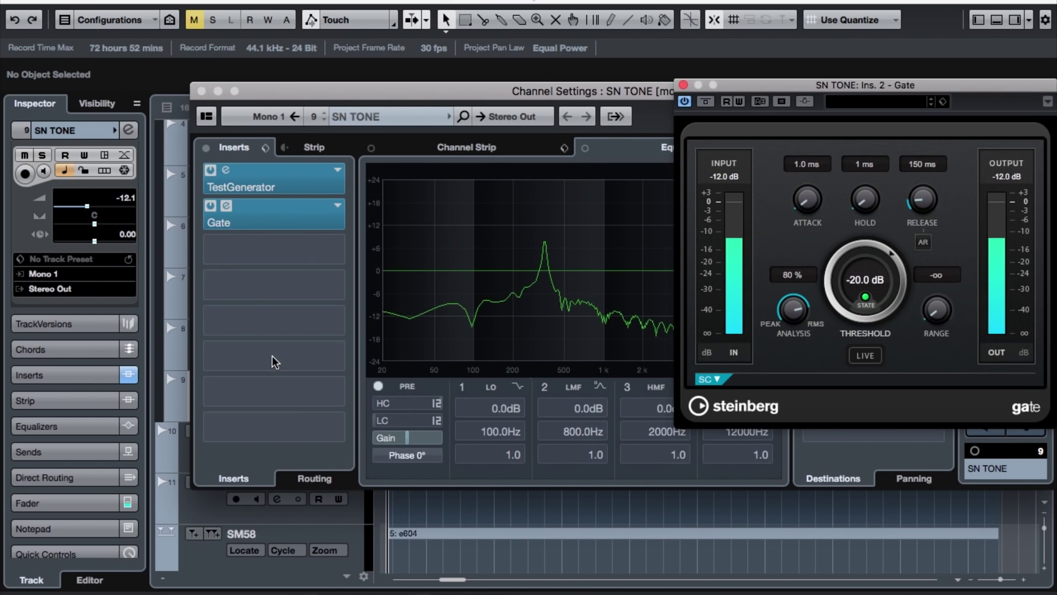
pyautogui.click(805, 101)
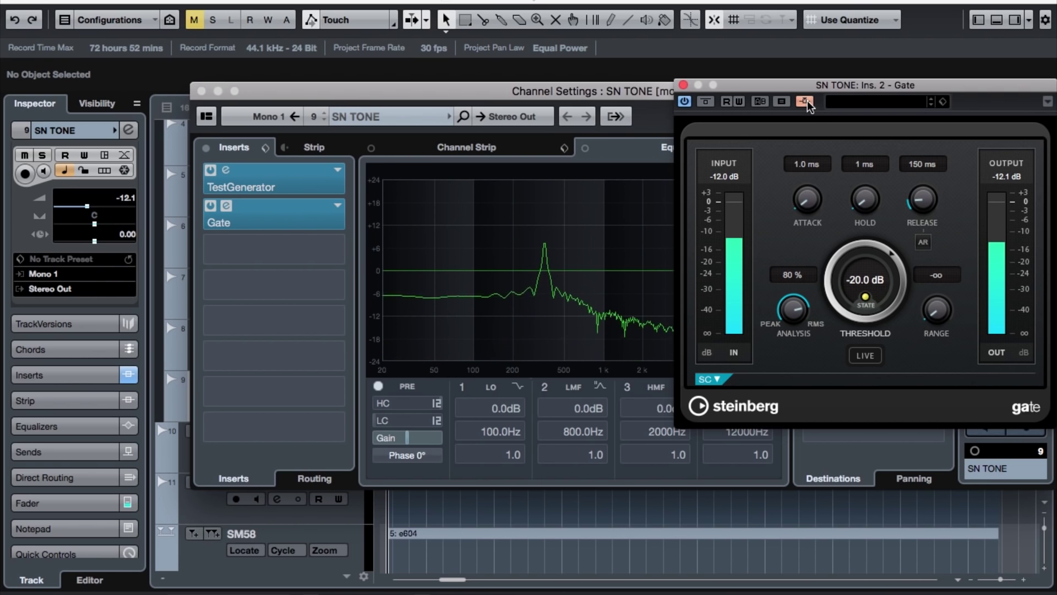
pyautogui.click(683, 86)
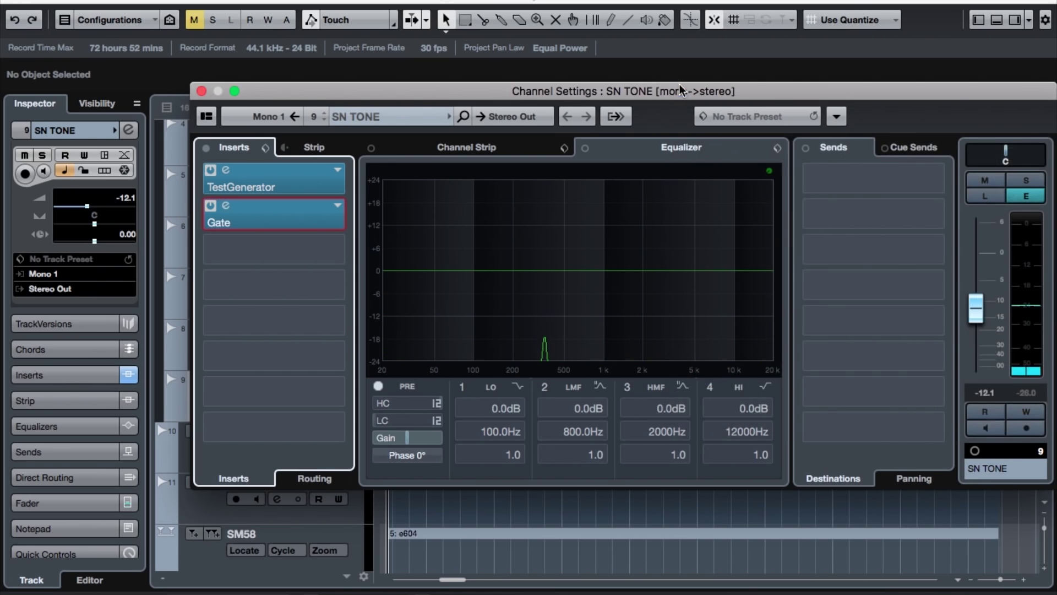
pyautogui.click(202, 92)
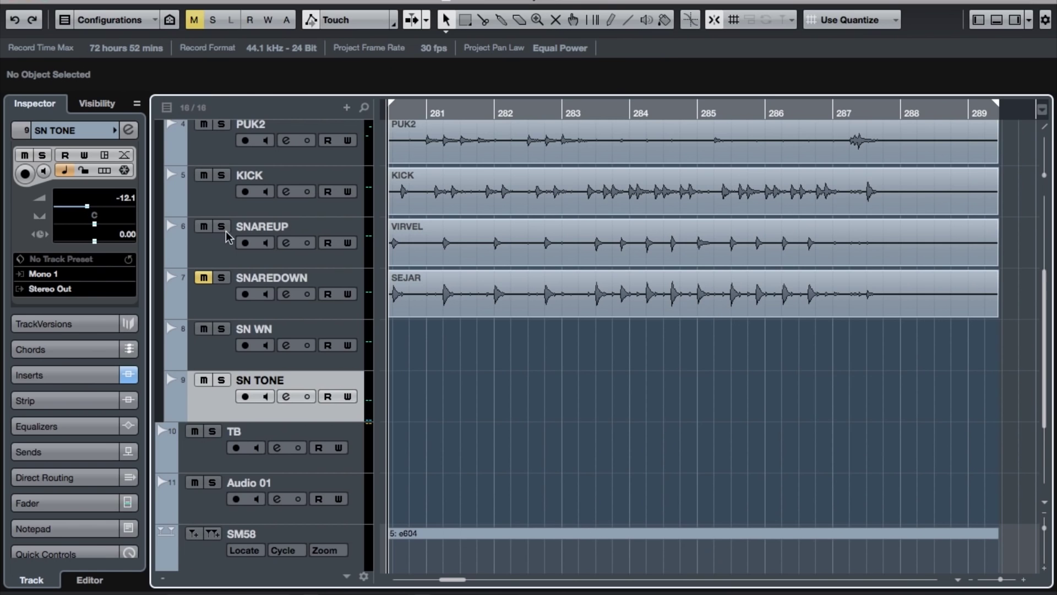
# Route SNAREUP's second send to the SN TONE Gate side-chain and activate it.
pyautogui.click(286, 243)
pyautogui.click(893, 223)
pyautogui.click(888, 368)
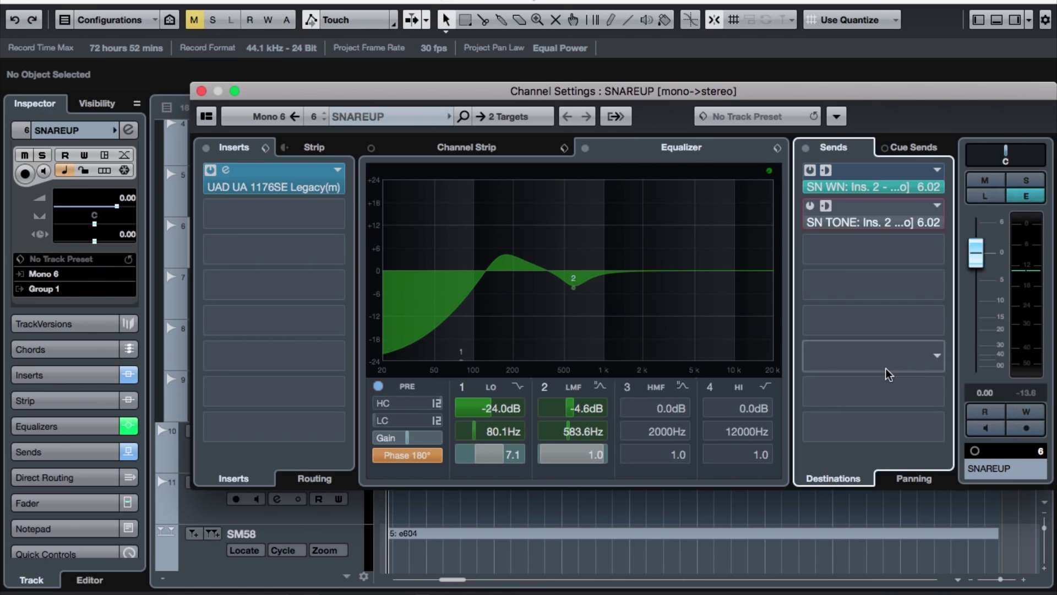
pyautogui.click(810, 207)
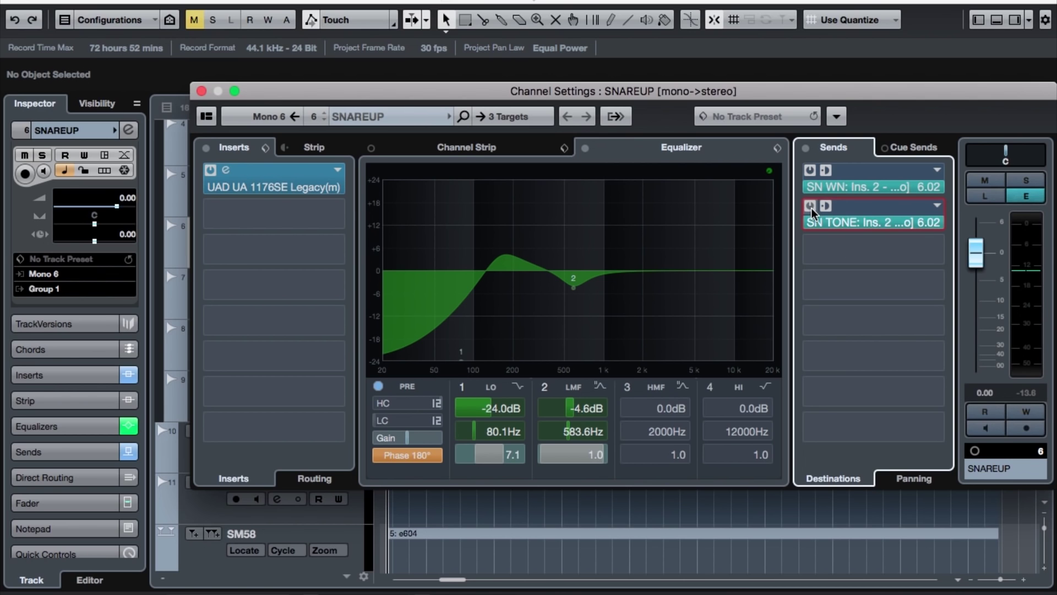
# Start playback and lower SN TONE's volume to -18.6 dB.
pyautogui.click(202, 92)
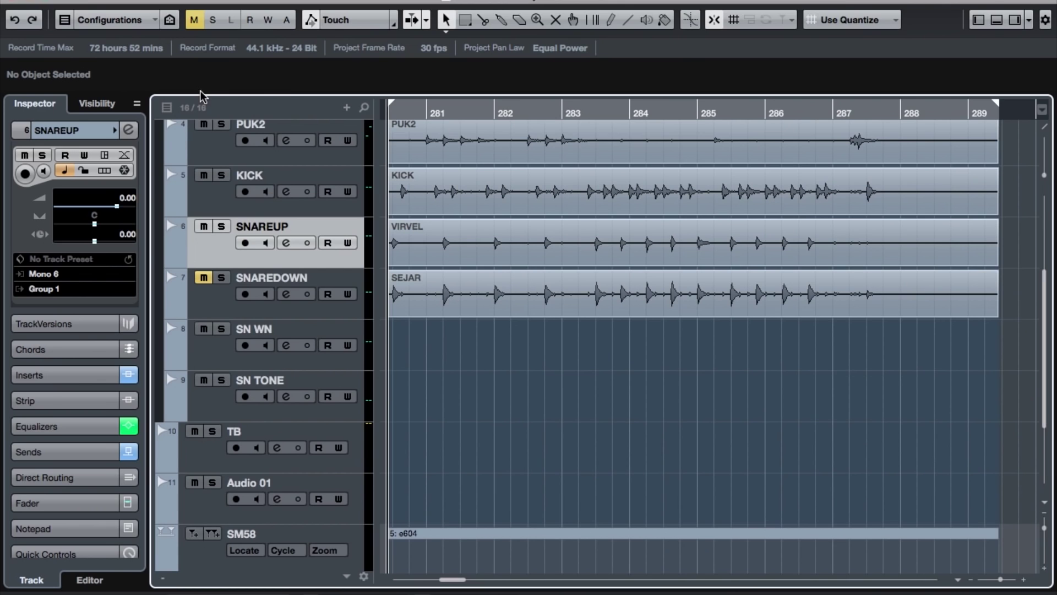
pyautogui.press('space')
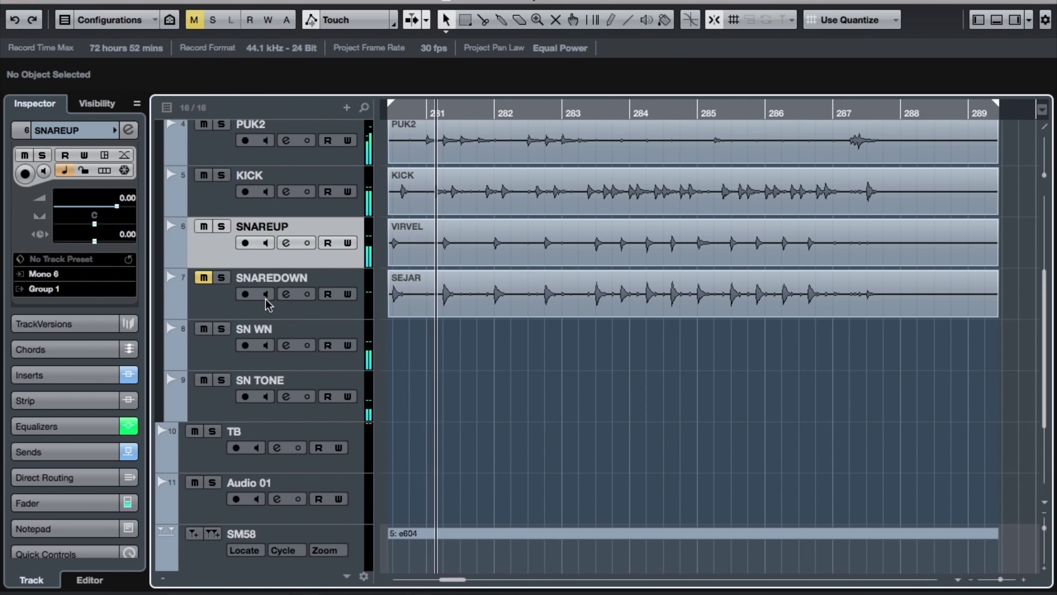
pyautogui.click(219, 408)
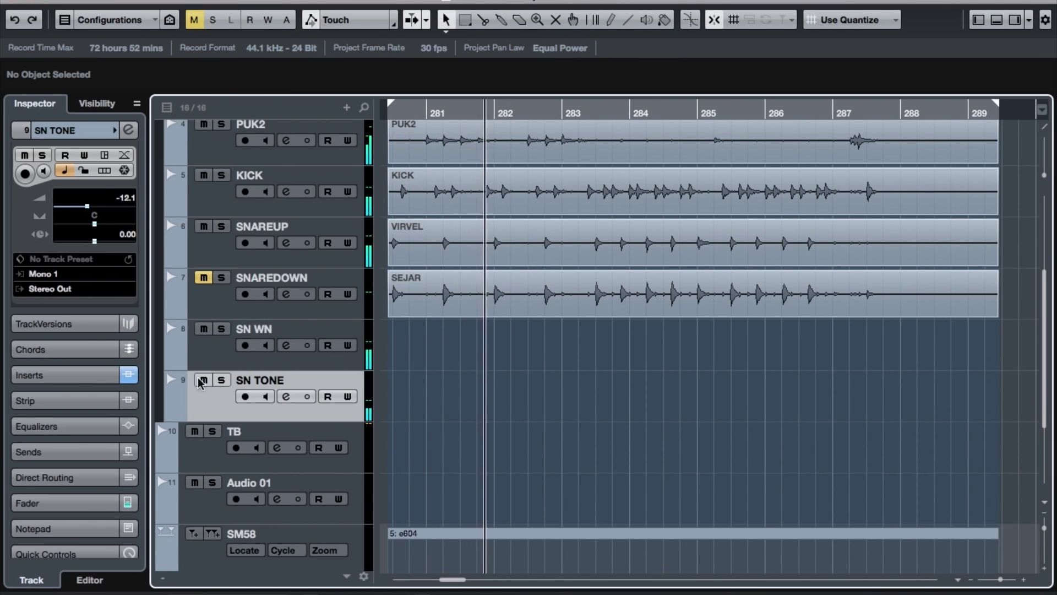
pyautogui.click(88, 211)
pyautogui.moveTo(88, 211); pyautogui.dragTo(77, 211)
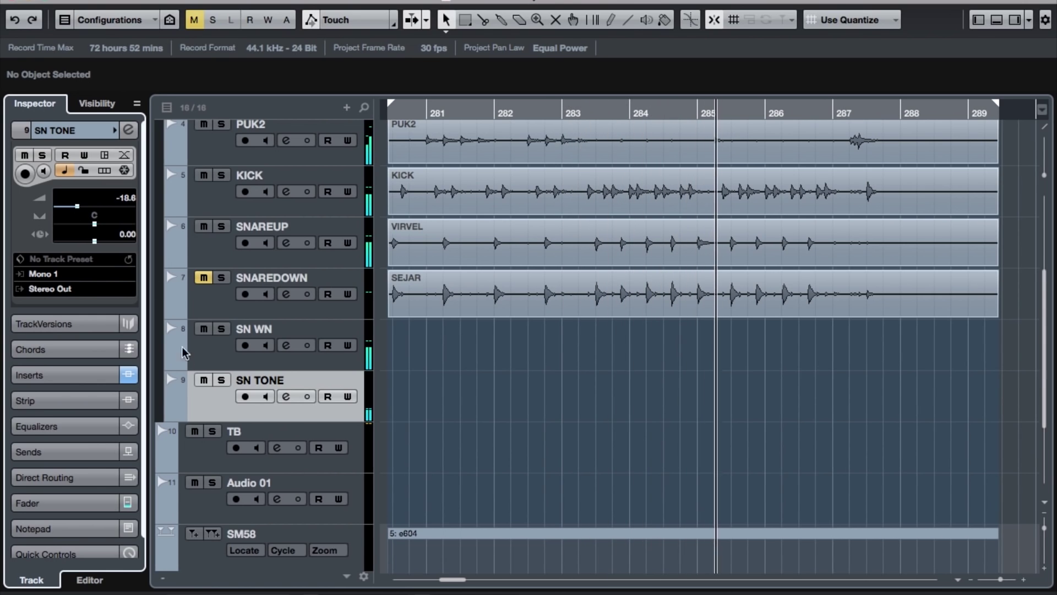
# Lower SN WN's volume to -15.0 dB, replay, then stop back at the left locator.
pyautogui.click(214, 365)
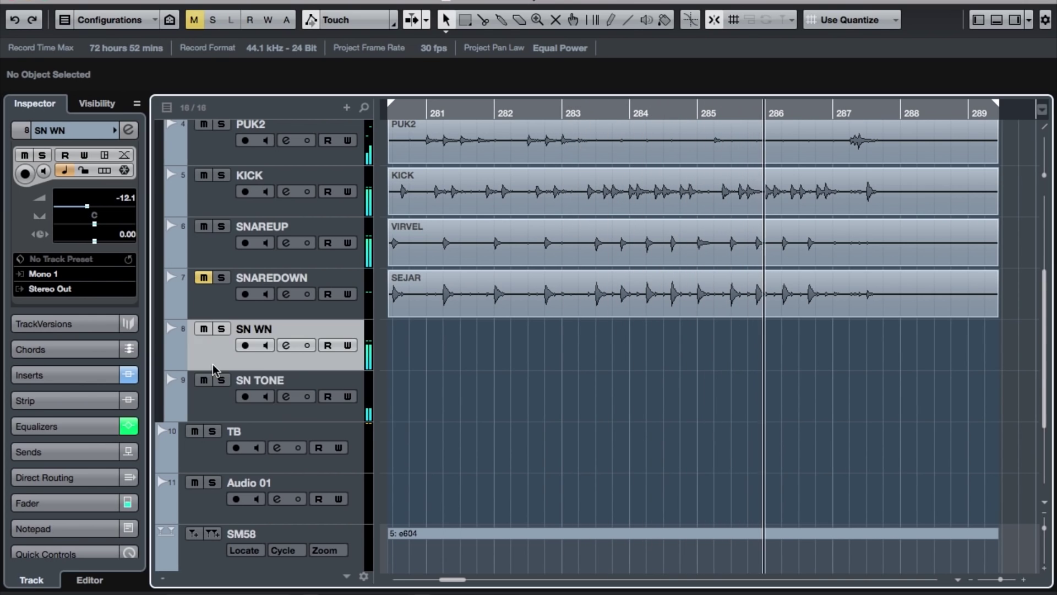
pyautogui.click(86, 209)
pyautogui.moveTo(85, 209); pyautogui.dragTo(81, 211)
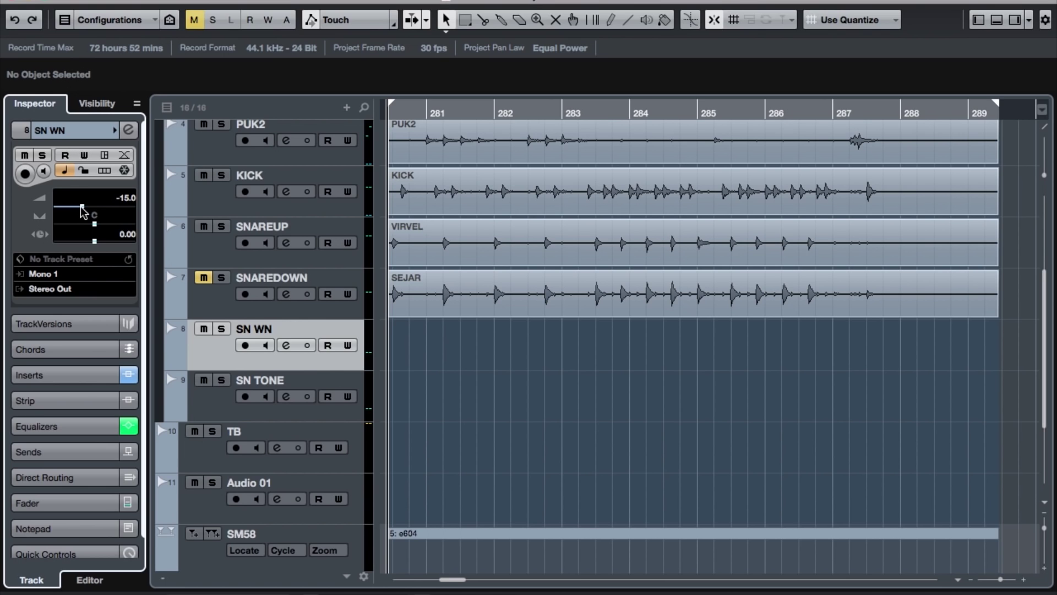
pyautogui.press('space')
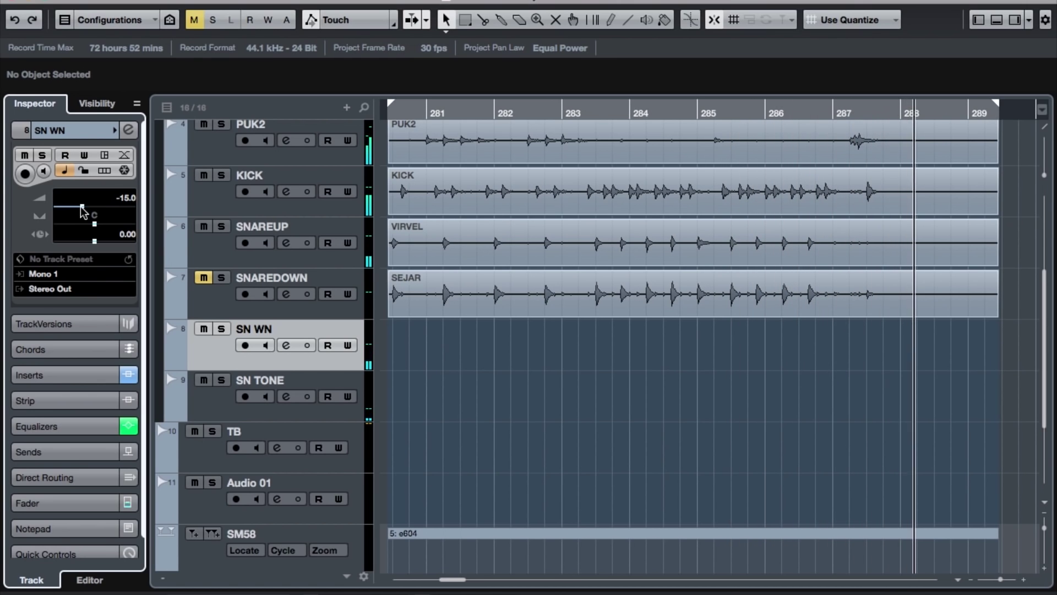
pyautogui.press('space')
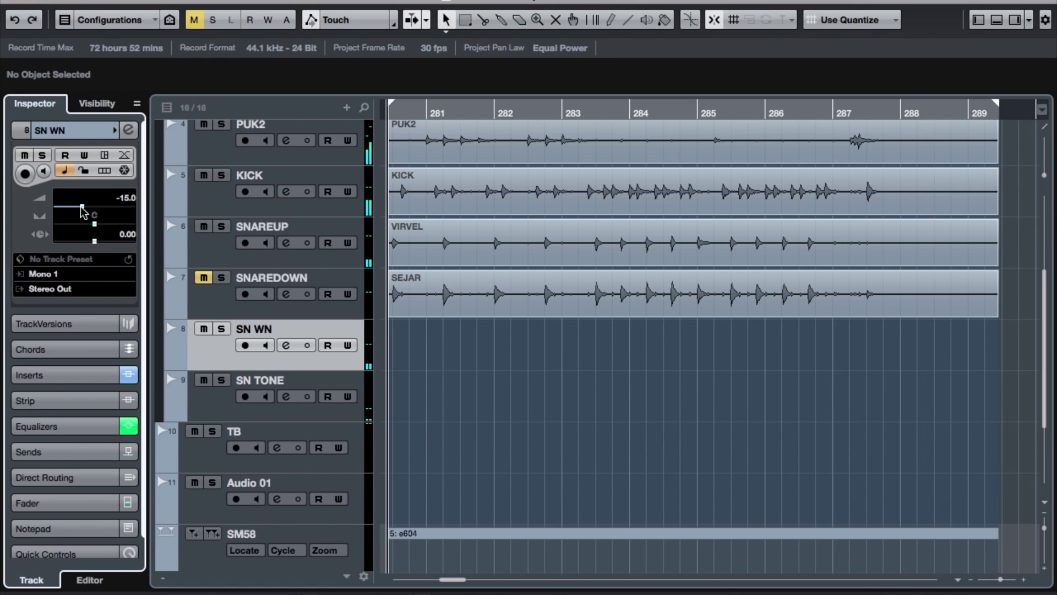
# Unmute SNAREDOWN, mute SN WN, and play the drums back.
pyautogui.click(203, 279)
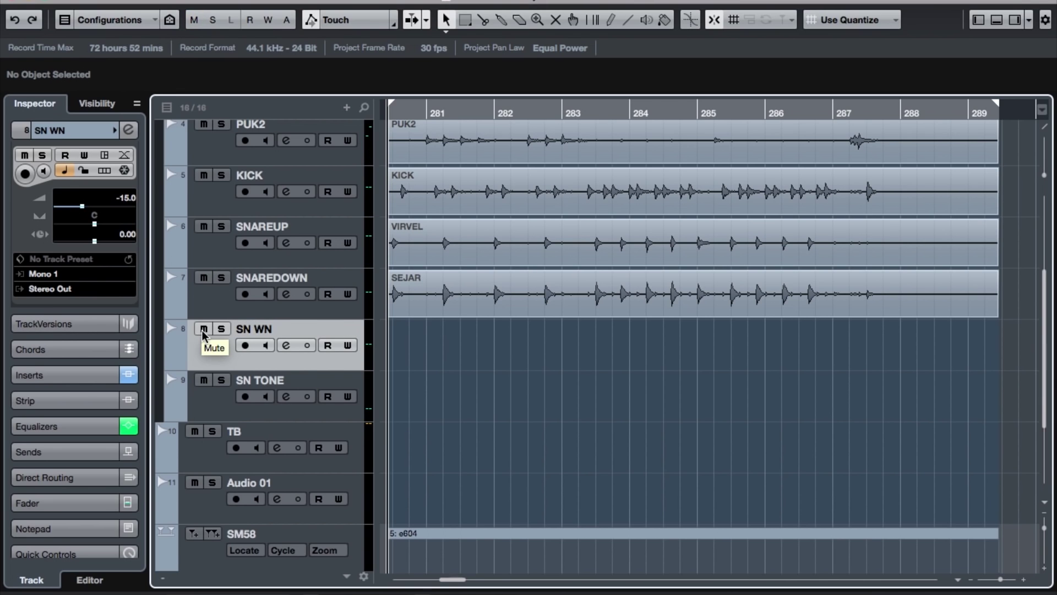
pyautogui.click(203, 330)
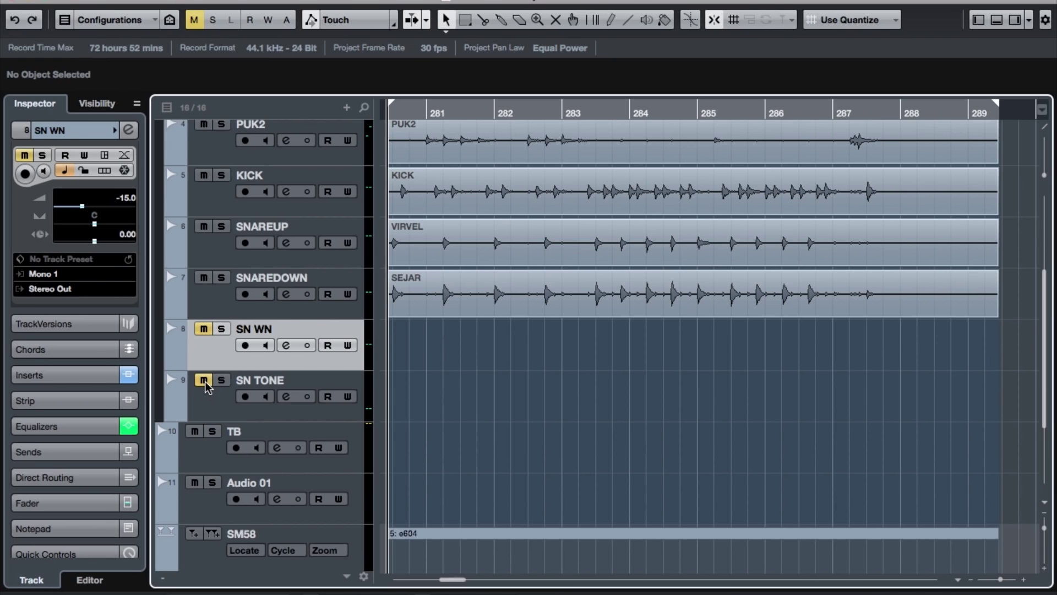
pyautogui.press('space')
# Unmute SN WN, play the drums, and scroll the track list up.
pyautogui.click(204, 329)
pyautogui.press('space')
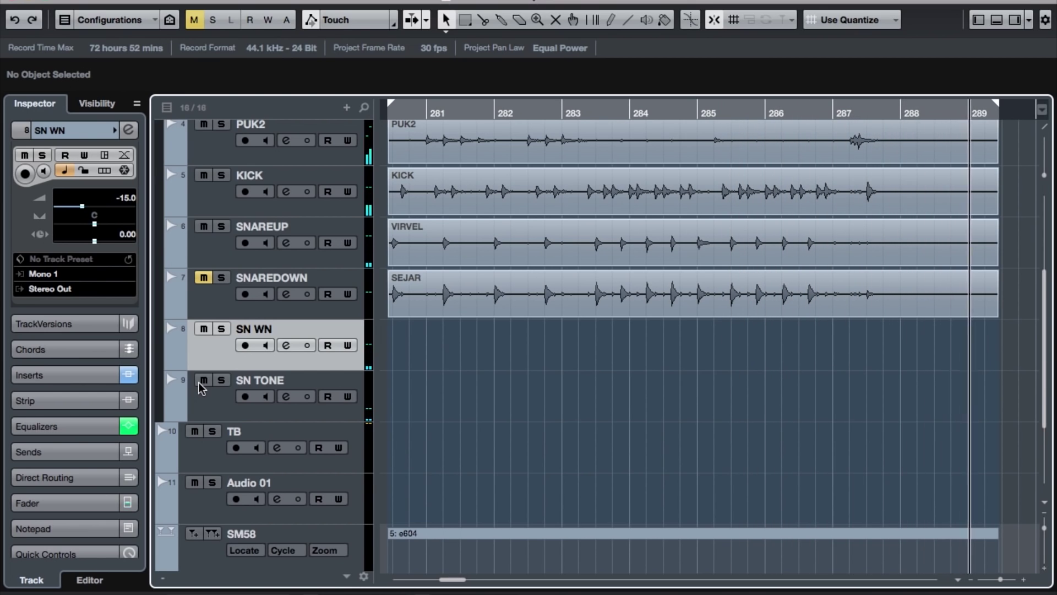
pyautogui.scroll(2, 438, 438)
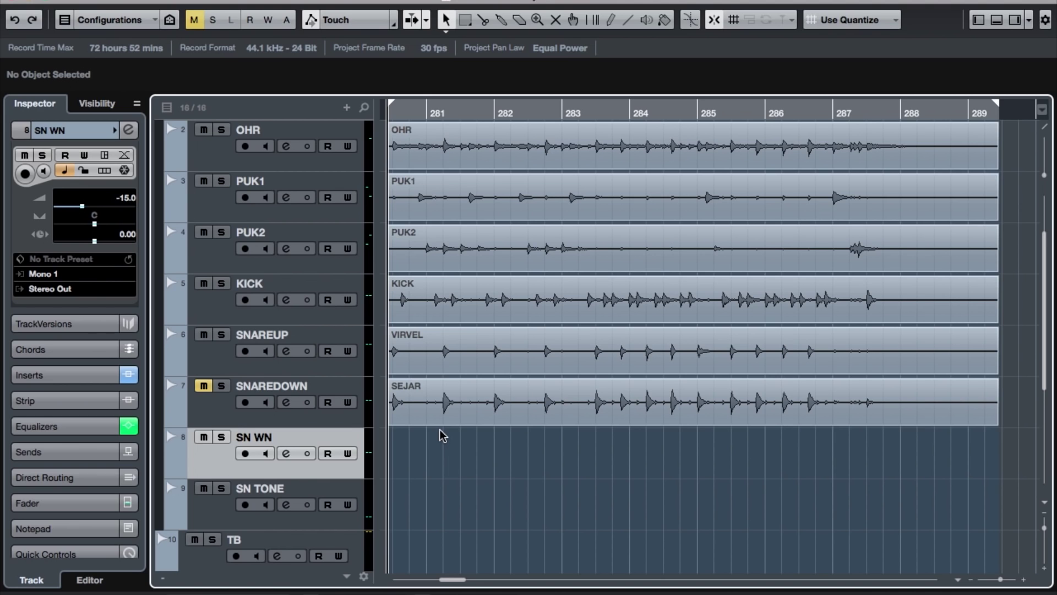
# With KICK selected, add a mono audio track below it and name it KICK TONE.
pyautogui.scroll(2, 472, 473)
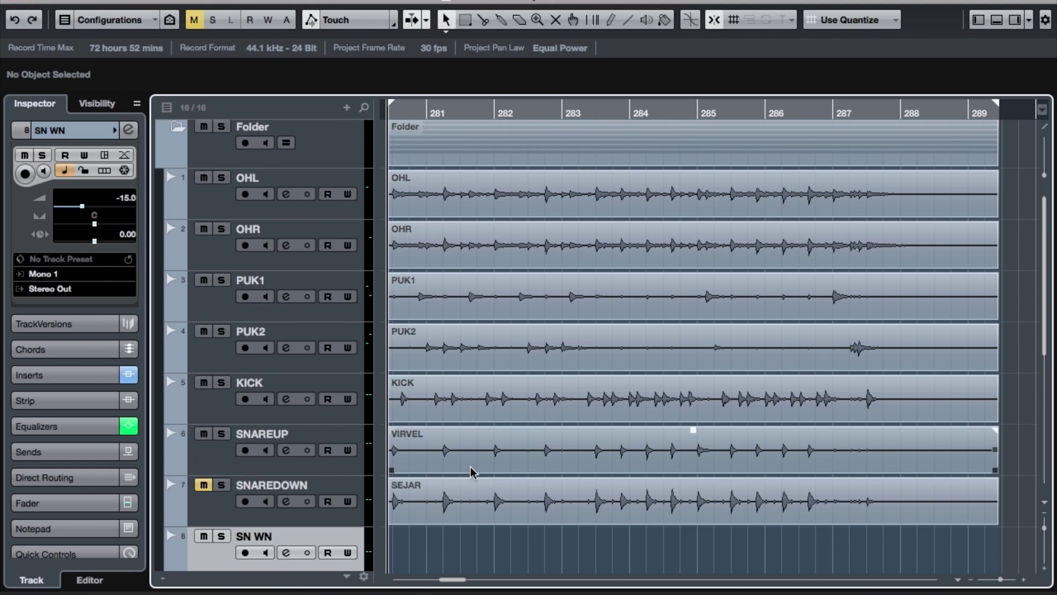
pyautogui.scroll(-2, 472, 473)
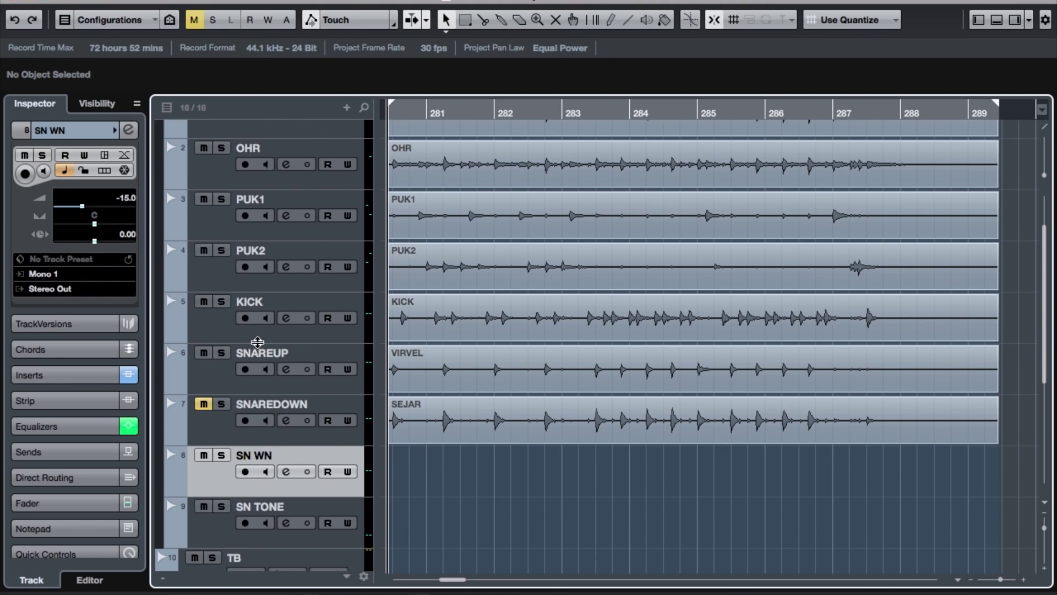
pyautogui.click(211, 335)
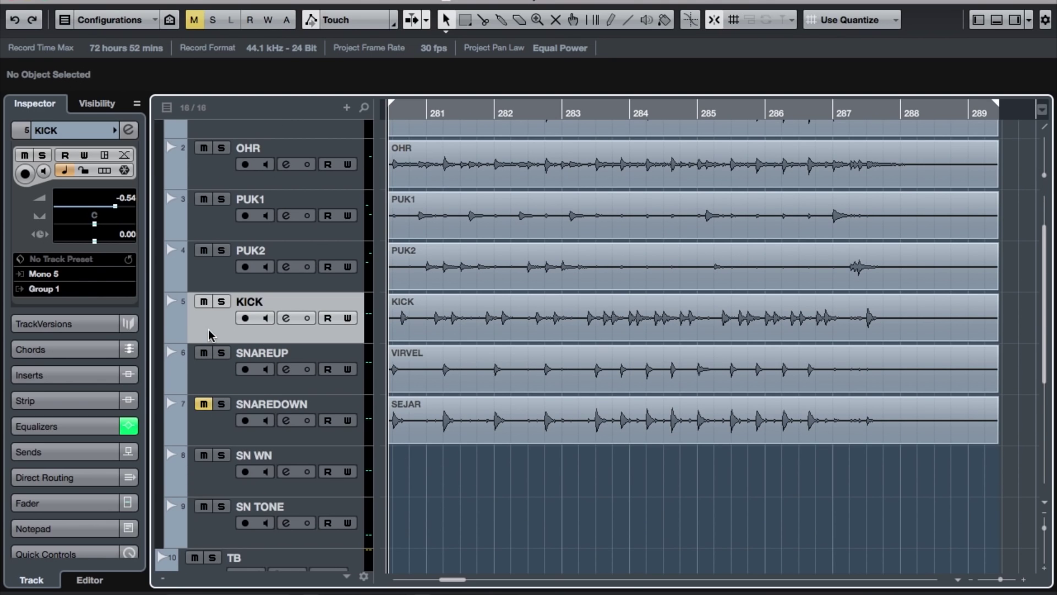
pyautogui.rightClick(209, 334)
pyautogui.moveTo(342, 340)
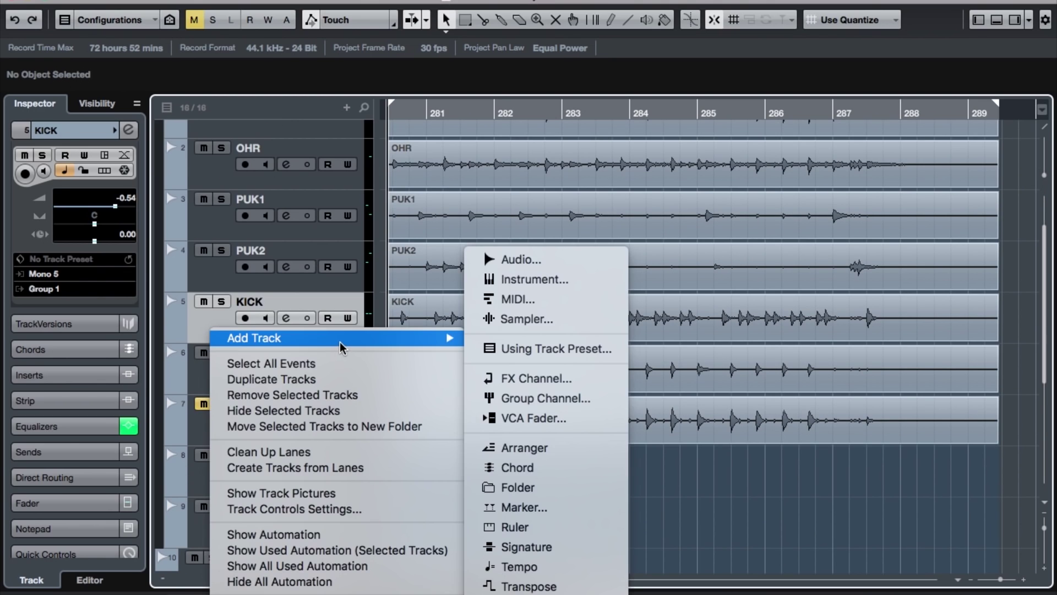
pyautogui.click(568, 266)
pyautogui.click(1012, 276)
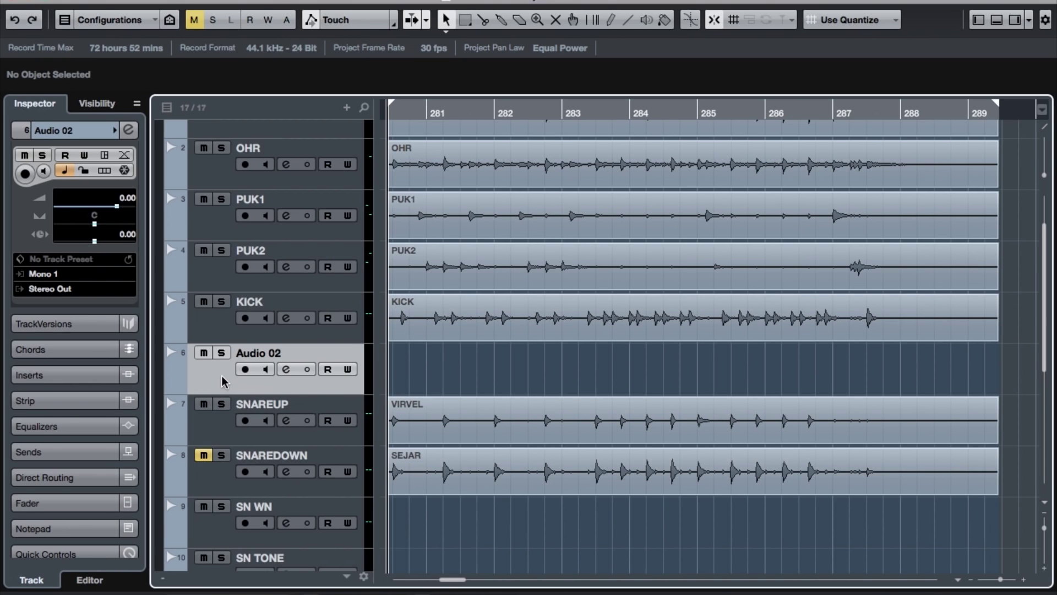
pyautogui.doubleClick(256, 353)
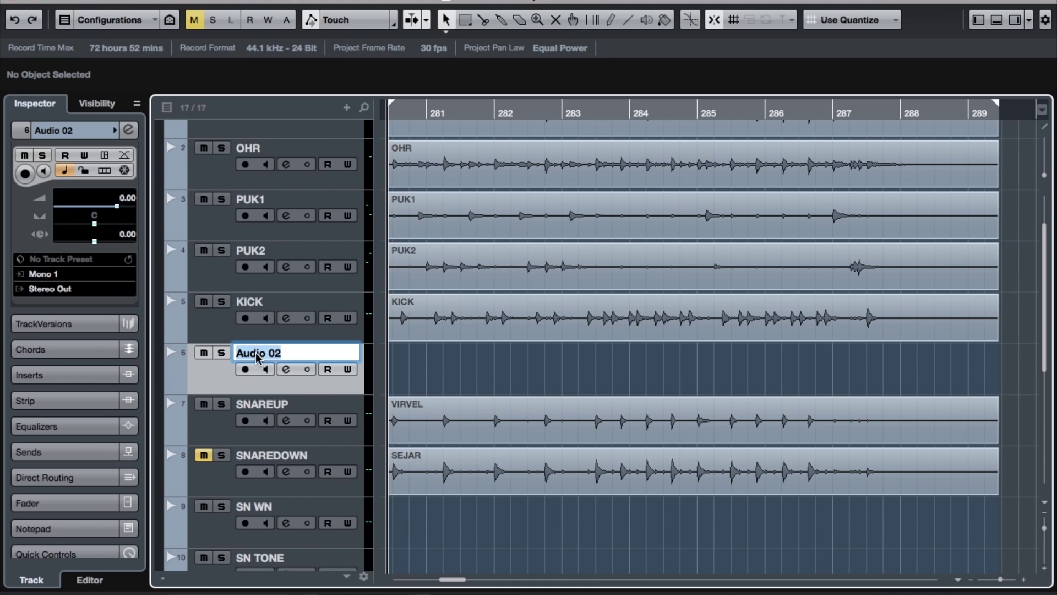
pyautogui.write('KICK TONE')
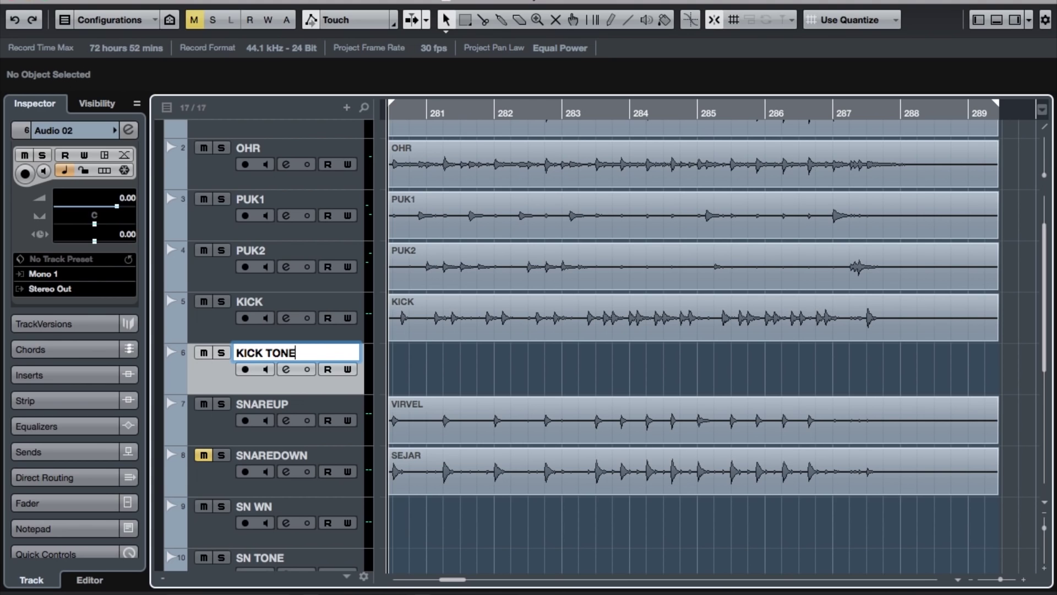
pyautogui.press('Return')
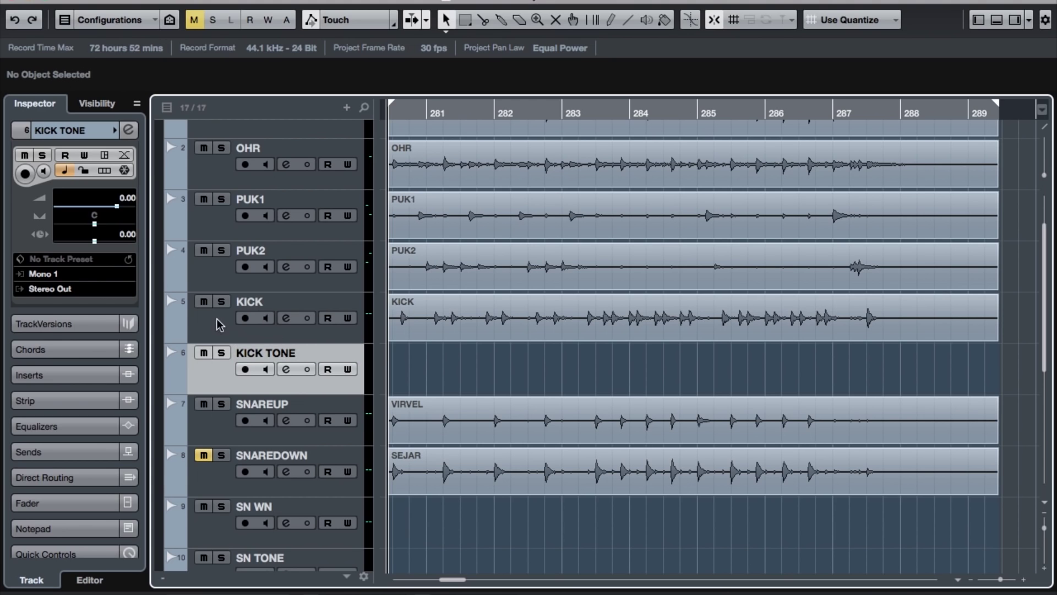
# Load a 45 Hz TestGenerator on KICK TONE's first insert and lower its level to about -11.6 dB.
pyautogui.click(287, 376)
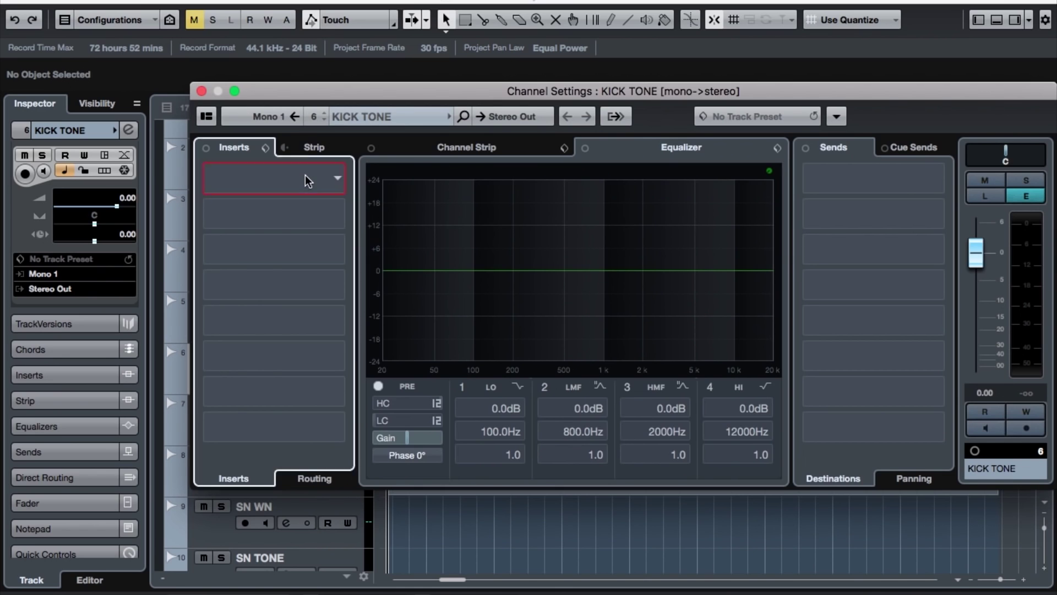
pyautogui.click(306, 199)
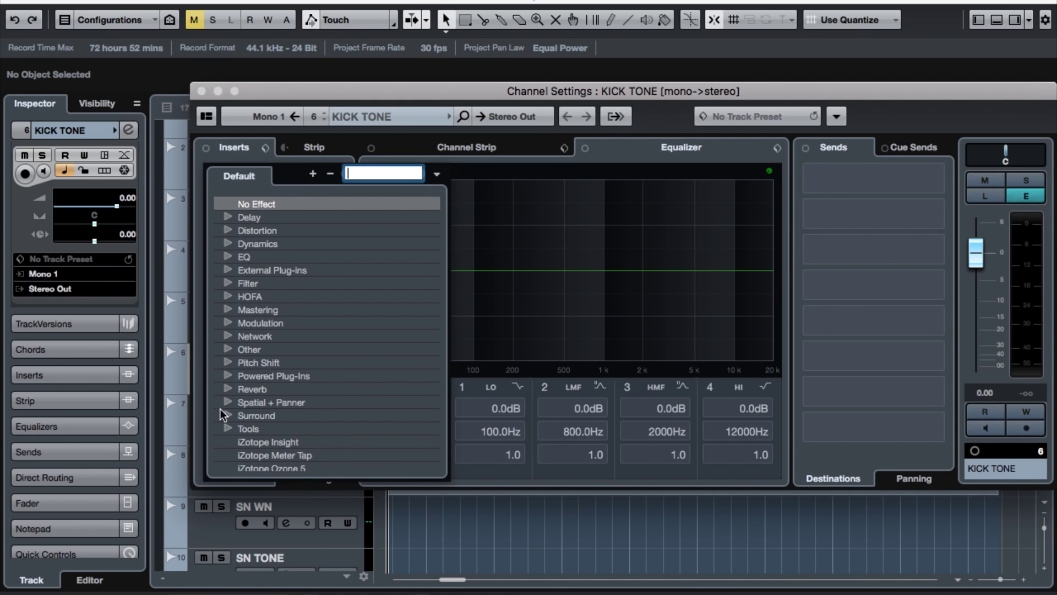
pyautogui.click(228, 429)
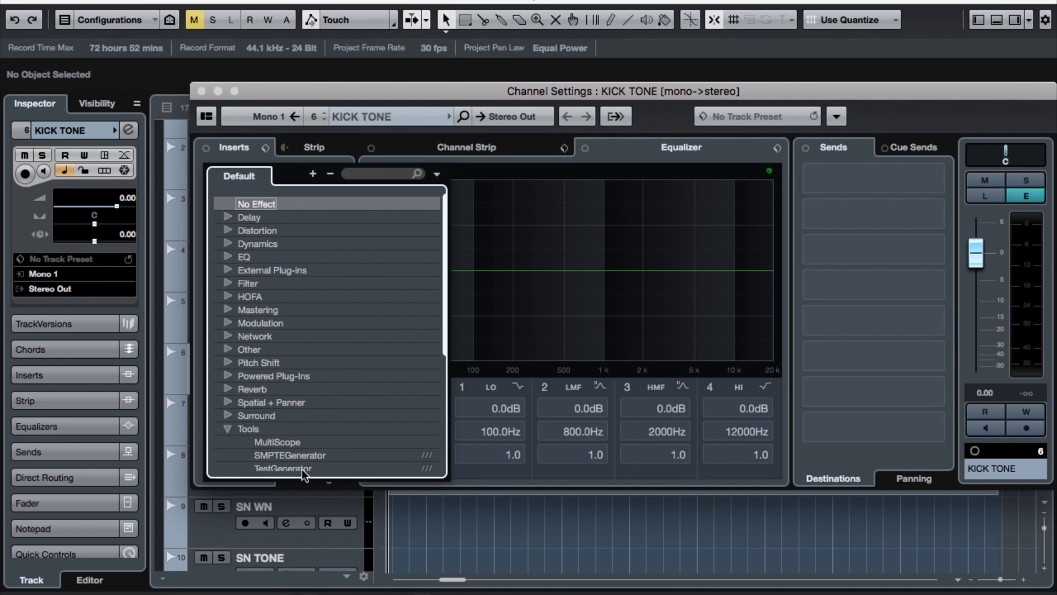
pyautogui.click(283, 468)
pyautogui.moveTo(975, 252); pyautogui.dragTo(975, 313)
pyautogui.click(985, 182)
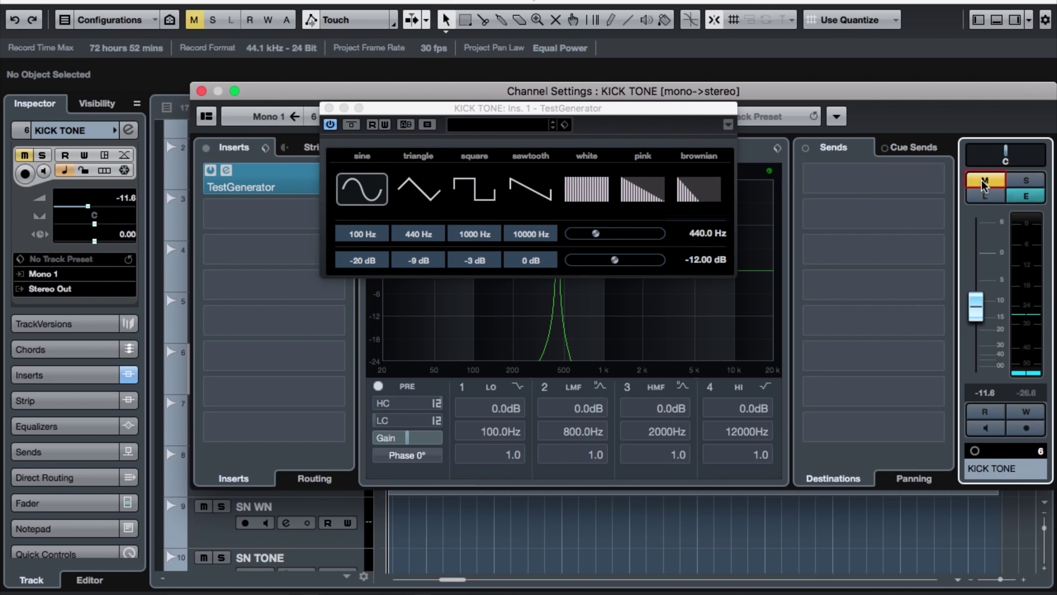
pyautogui.doubleClick(697, 234)
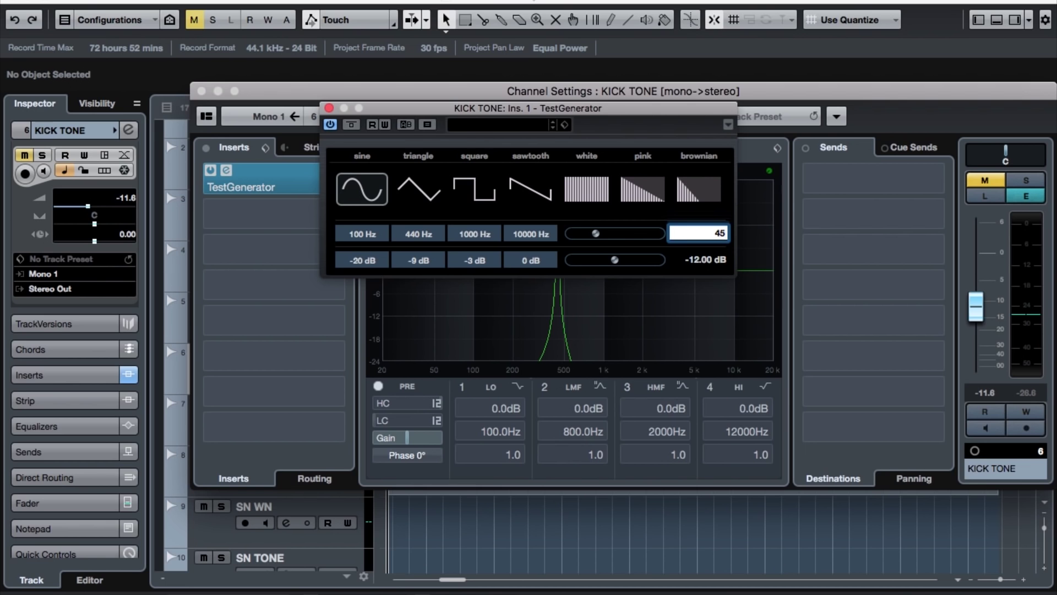
pyautogui.write('45')
pyautogui.press('Return')
pyautogui.click(977, 181)
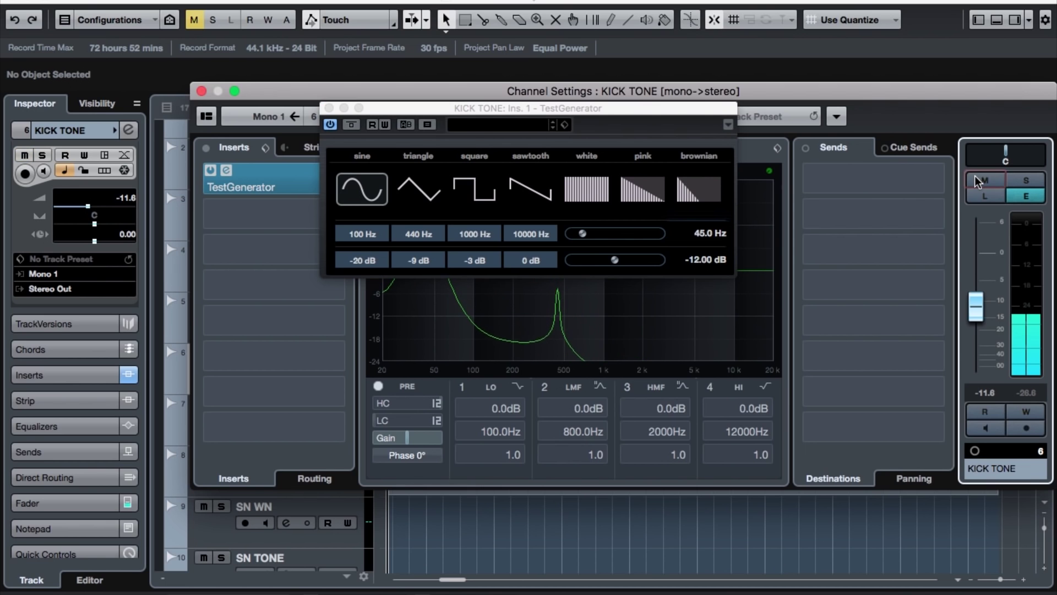
pyautogui.click(977, 182)
pyautogui.click(329, 108)
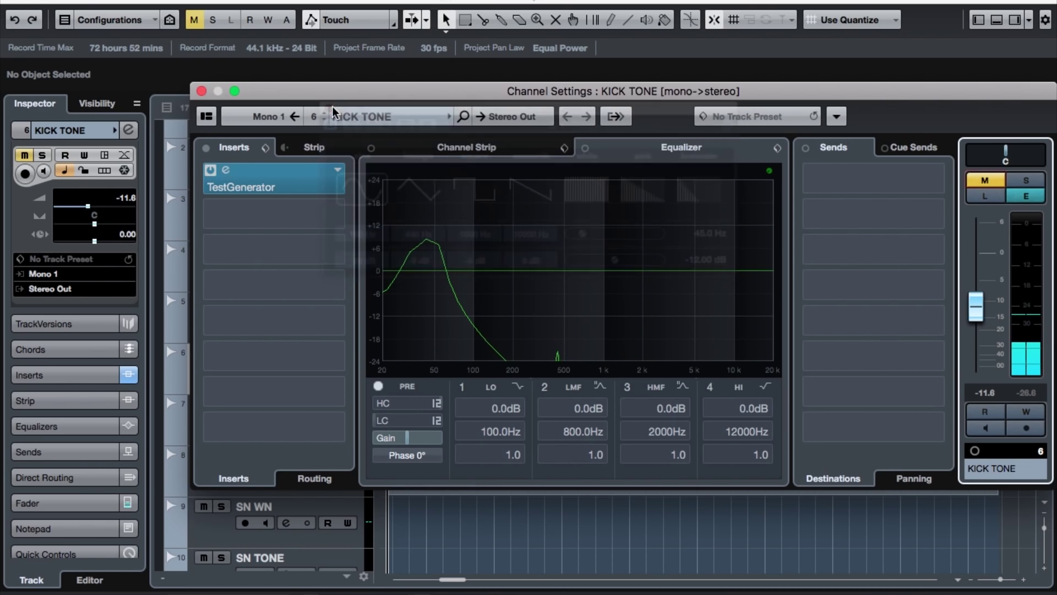
# Load a Gate on KICK TONE's second insert.
pyautogui.click(306, 217)
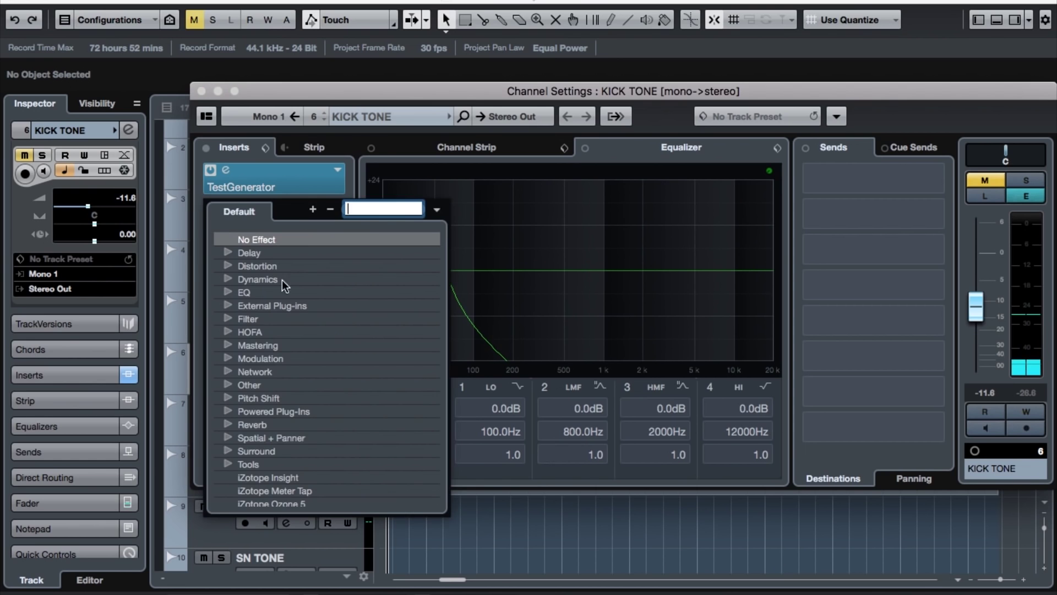
pyautogui.click(227, 280)
pyautogui.click(265, 358)
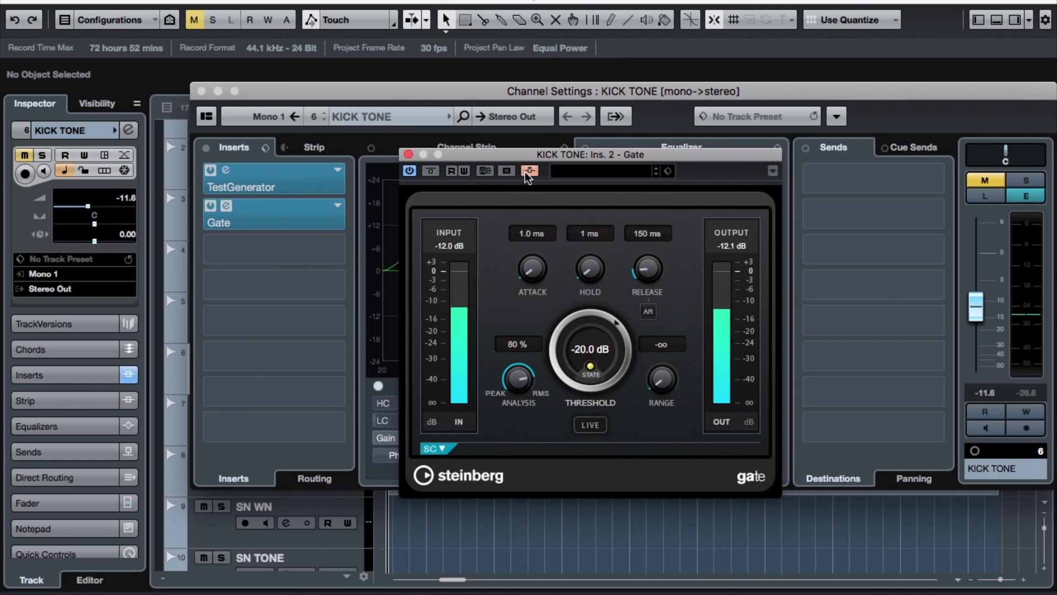
pyautogui.click(408, 154)
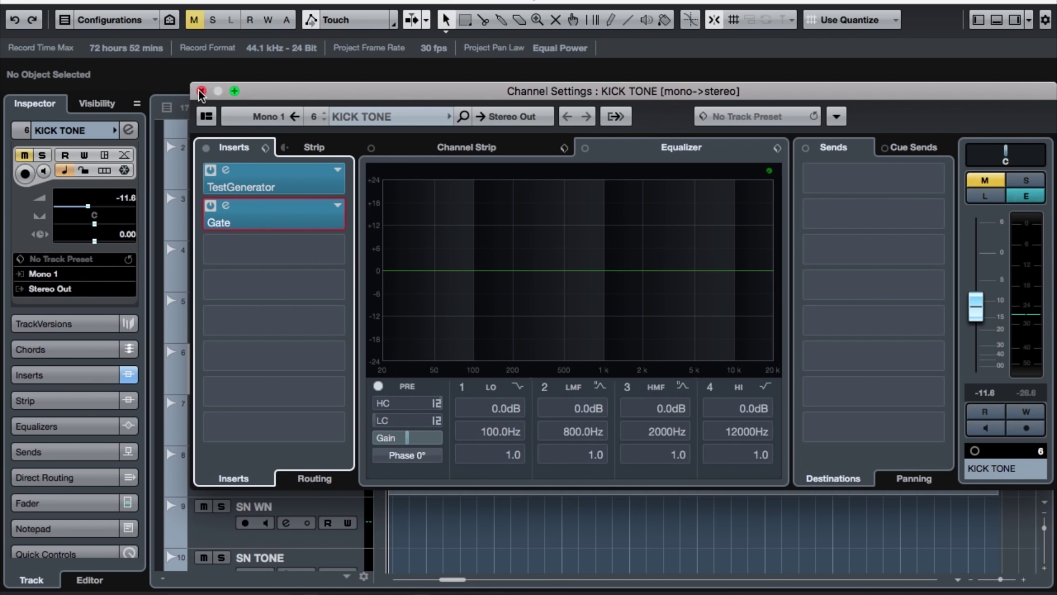
# Unmute KICK TONE and route a KICK send to the KICK TONE Gate side-chain.
pyautogui.press('m')
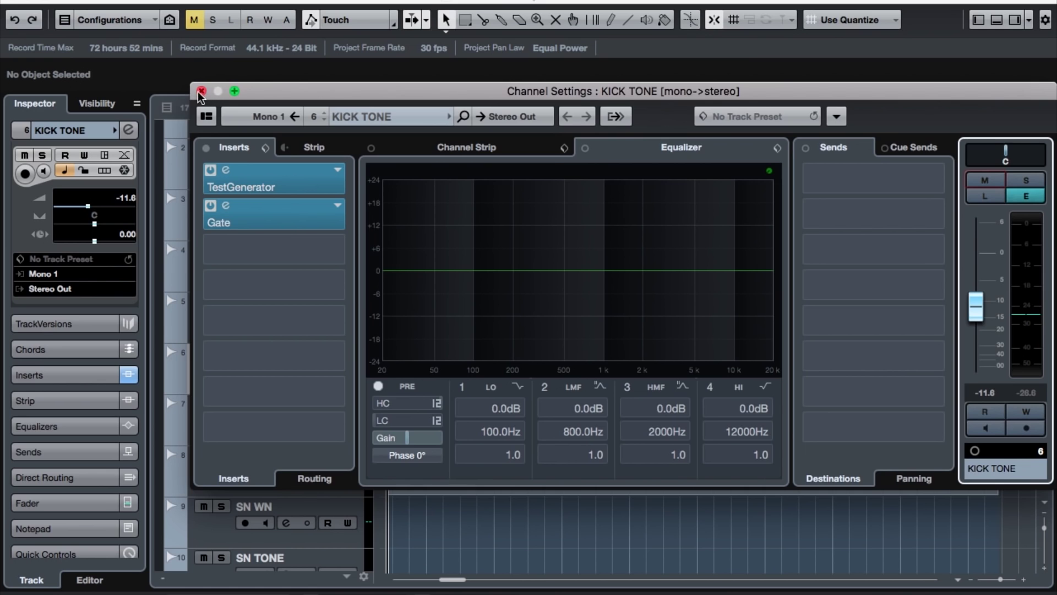
pyautogui.click(202, 91)
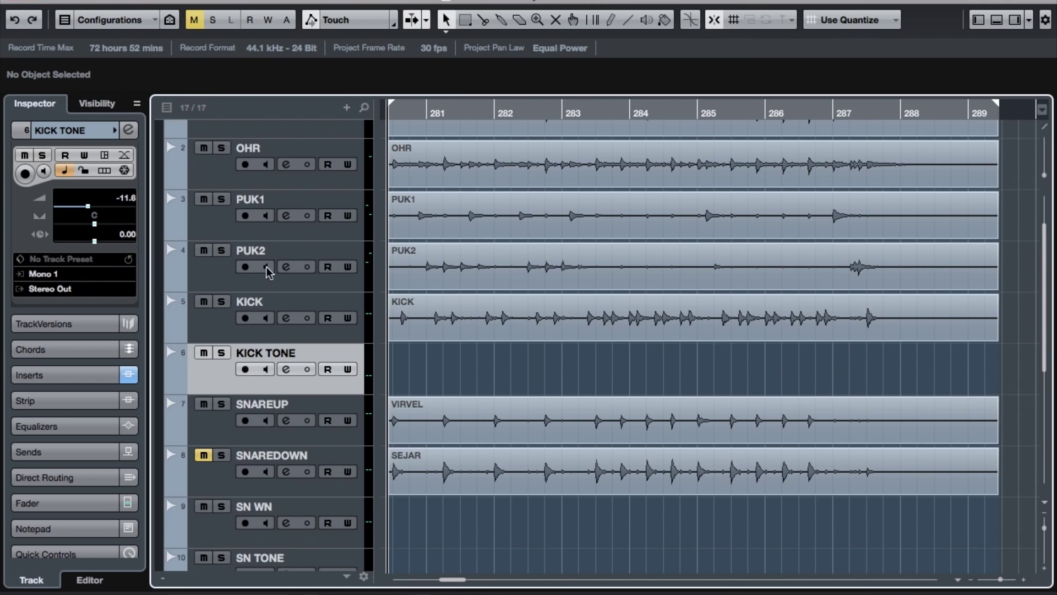
pyautogui.click(286, 317)
pyautogui.click(878, 184)
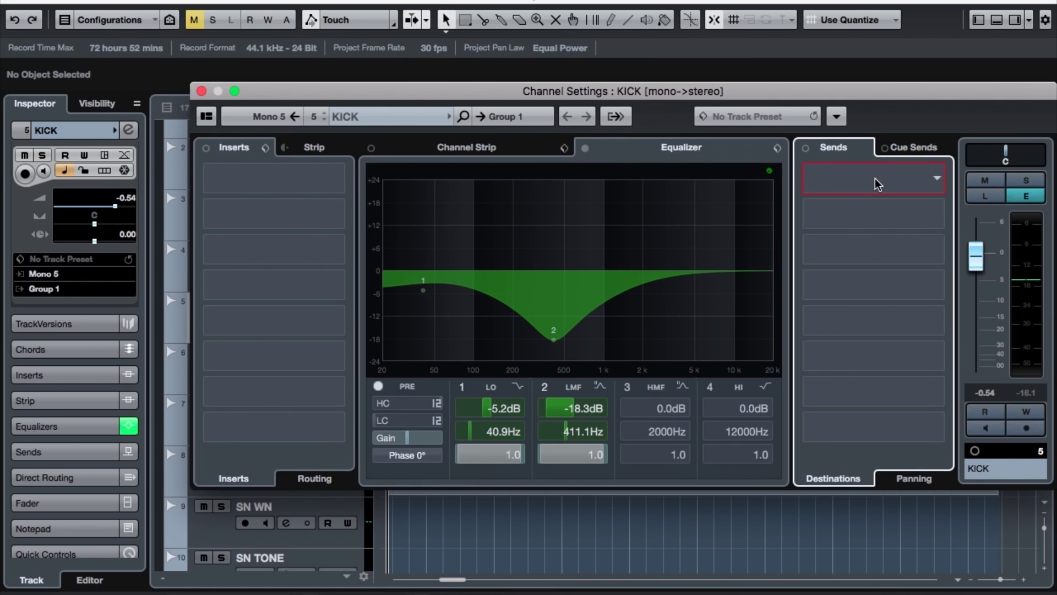
pyautogui.click(878, 184)
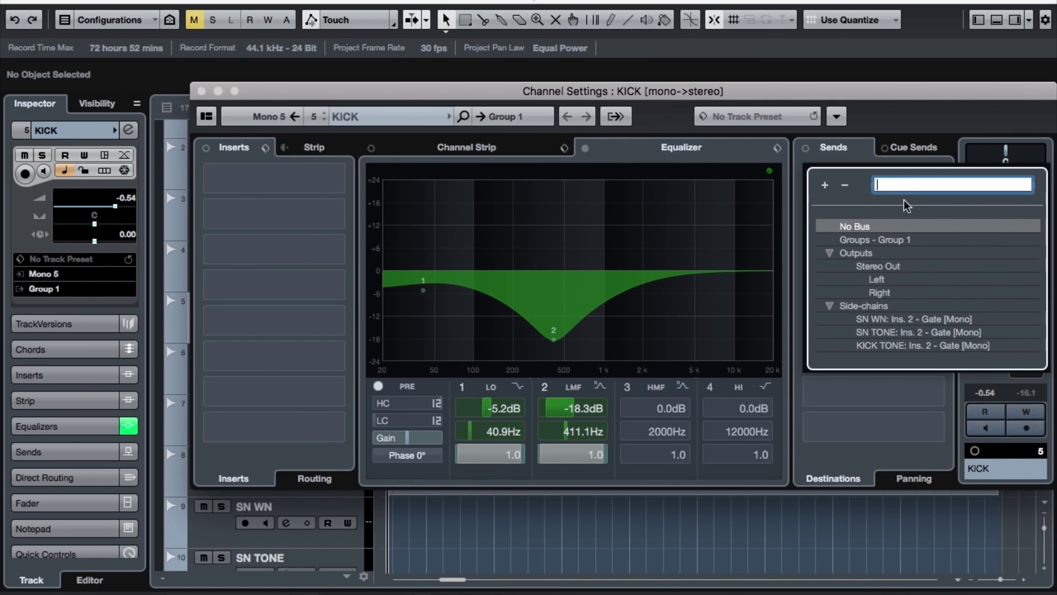
pyautogui.click(878, 347)
pyautogui.click(809, 170)
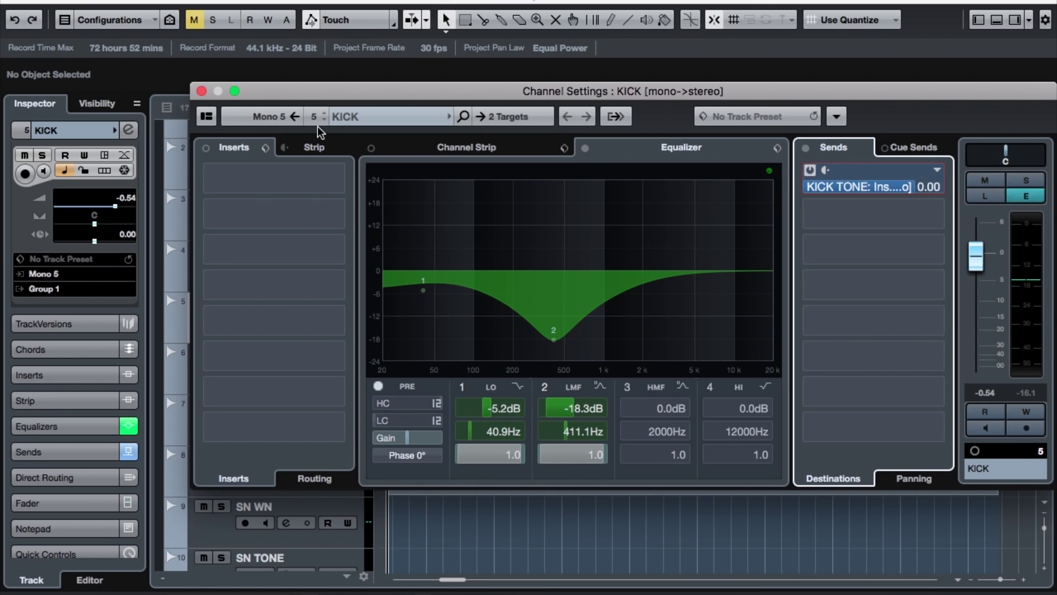
pyautogui.click(202, 91)
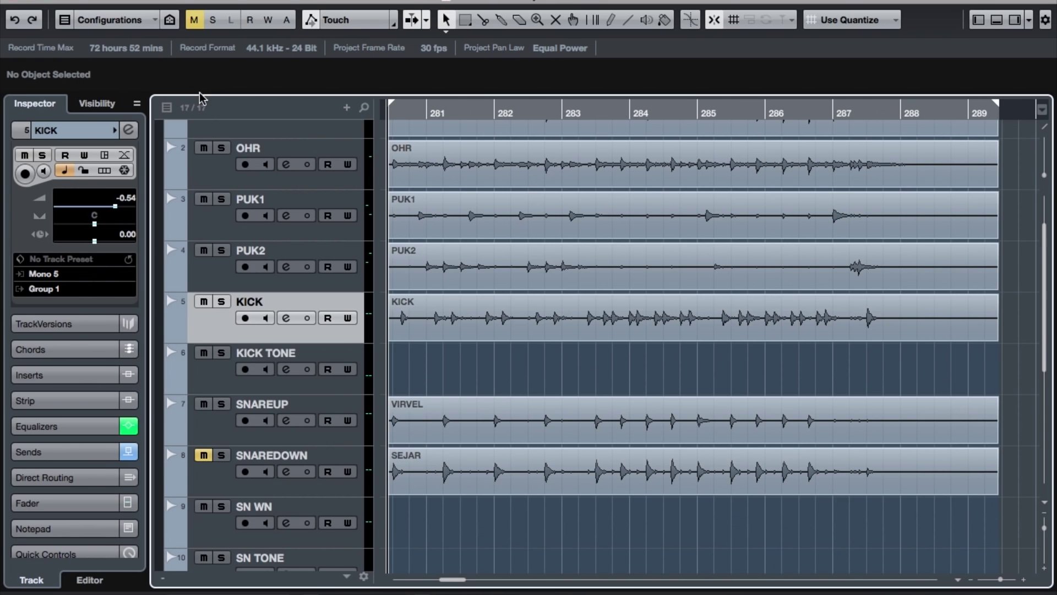
# Switch the KICK TONE send on at 6.02 and start playback.
pyautogui.click(286, 318)
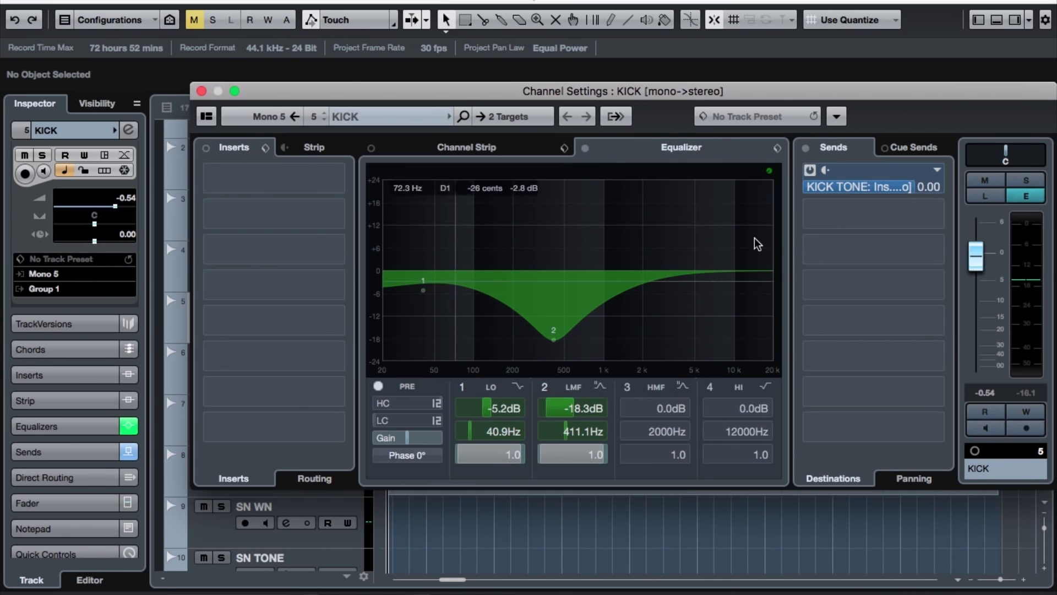
pyautogui.click(810, 170)
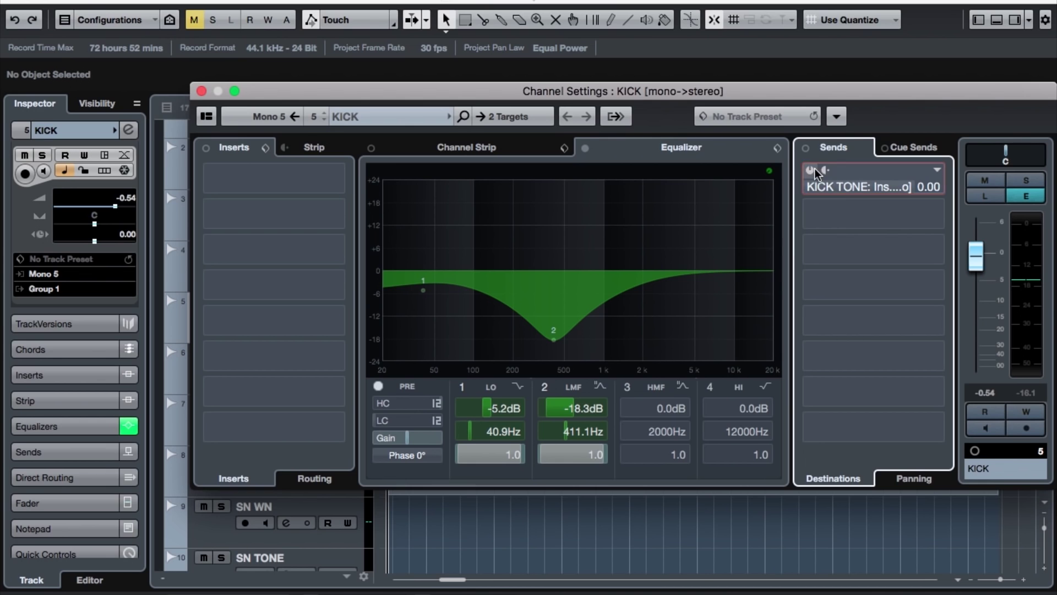
pyautogui.click(822, 171)
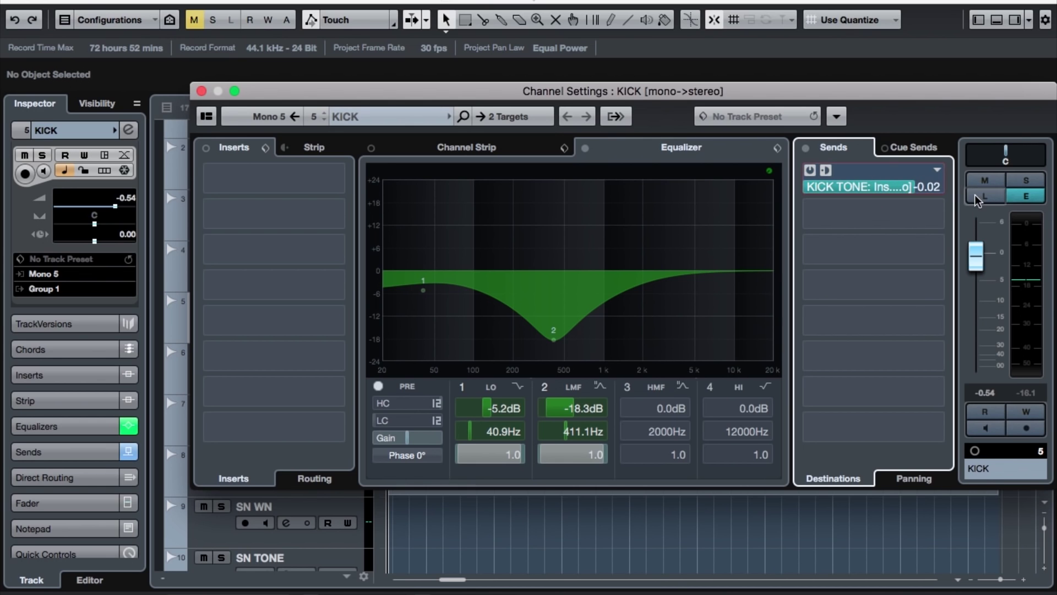
pyautogui.moveTo(917, 190); pyautogui.dragTo(936, 188)
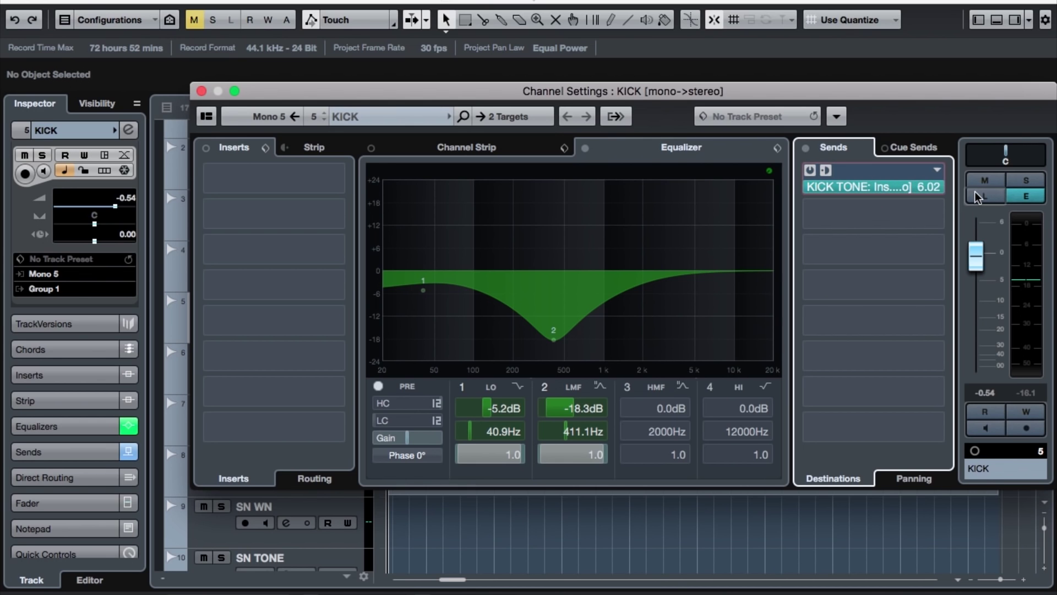
pyautogui.click(201, 91)
pyautogui.press('space')
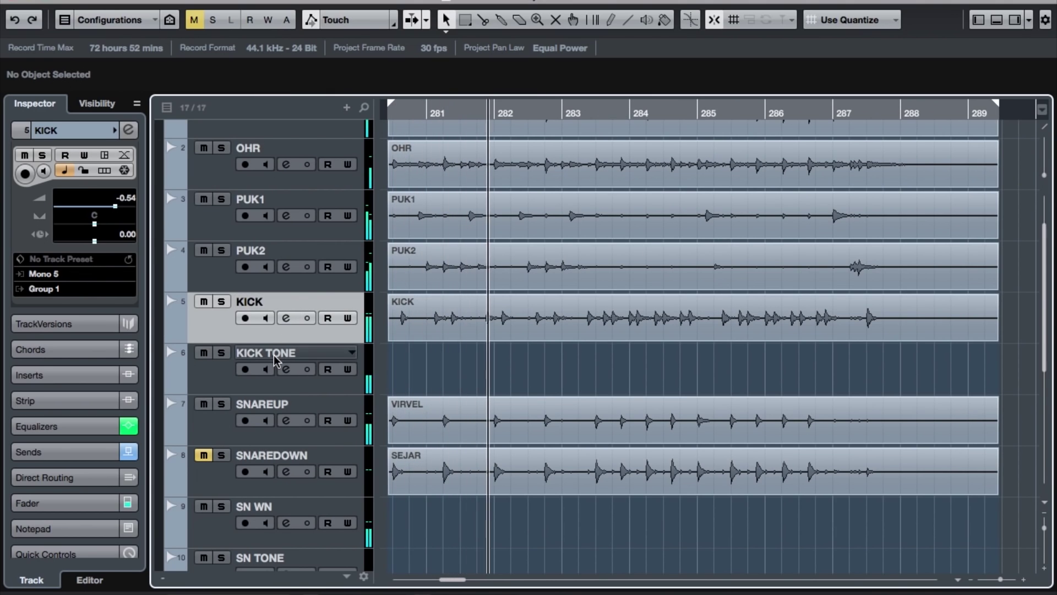
# Solo KICK and KICK TONE, then toggle KICK TONE's mute and solo to compare the tone.
pyautogui.press('s')
pyautogui.click(221, 353)
pyautogui.click(286, 369)
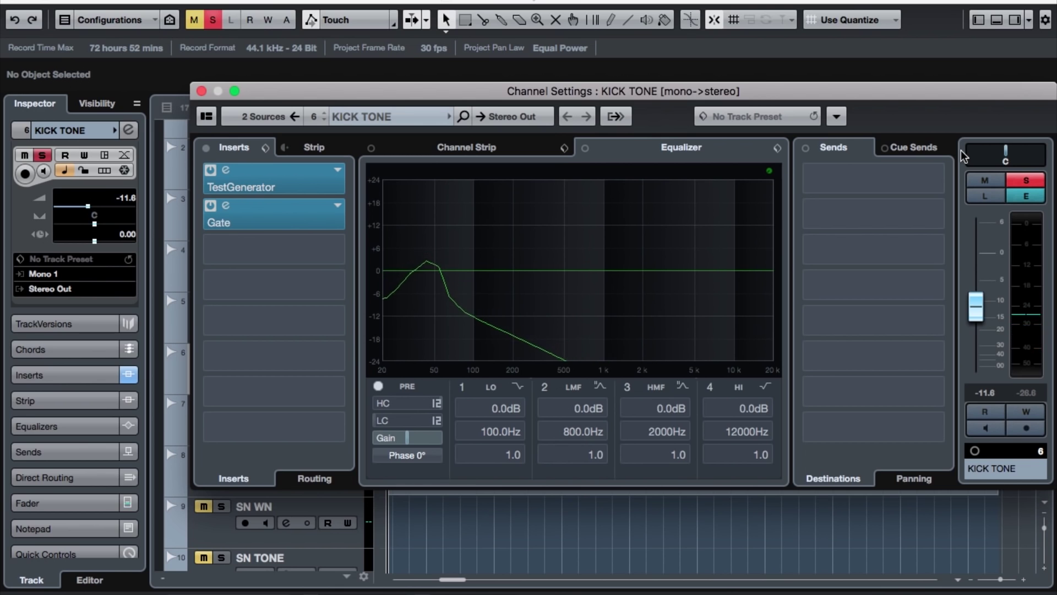
pyautogui.click(1000, 183)
pyautogui.click(1027, 181)
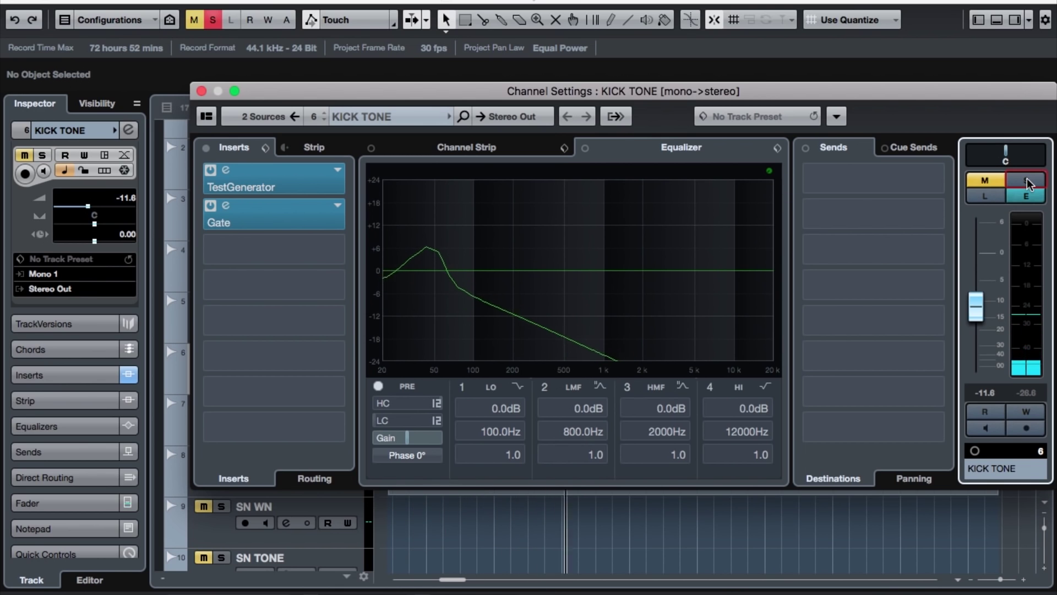
pyautogui.click(1027, 183)
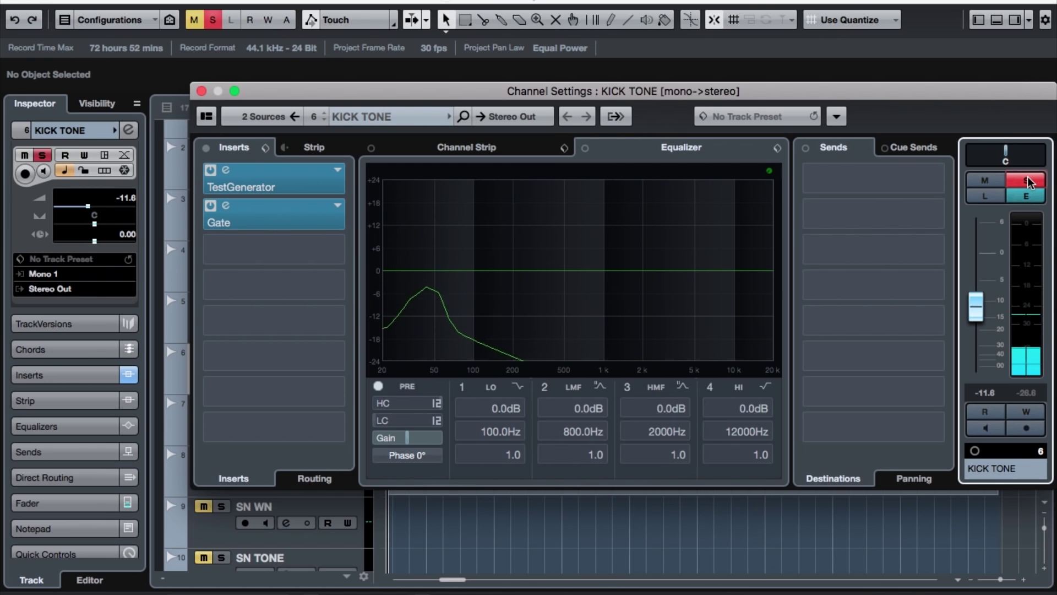
pyautogui.click(201, 91)
# Enable KICK's EQ low-cut at 156.2 Hz and play back to hear the result.
pyautogui.click(286, 318)
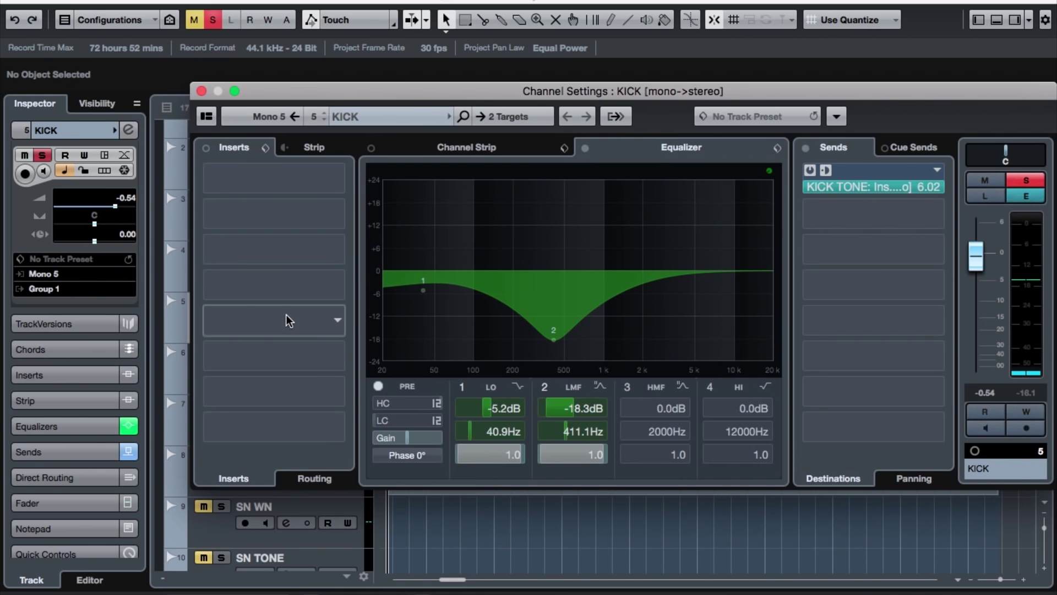
pyautogui.click(403, 421)
pyautogui.moveTo(398, 422); pyautogui.dragTo(422, 421)
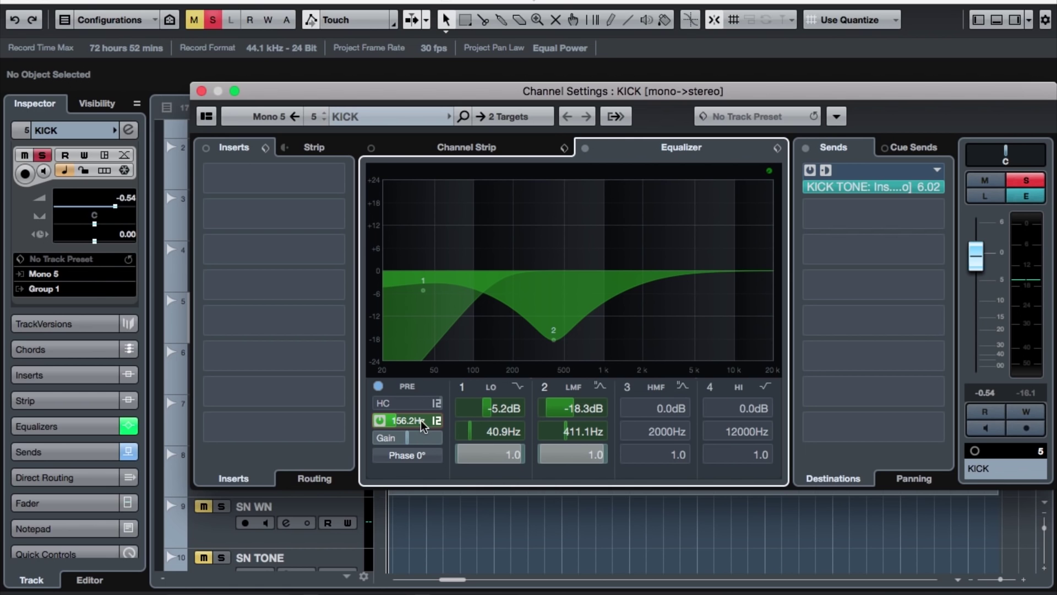
pyautogui.press('space')
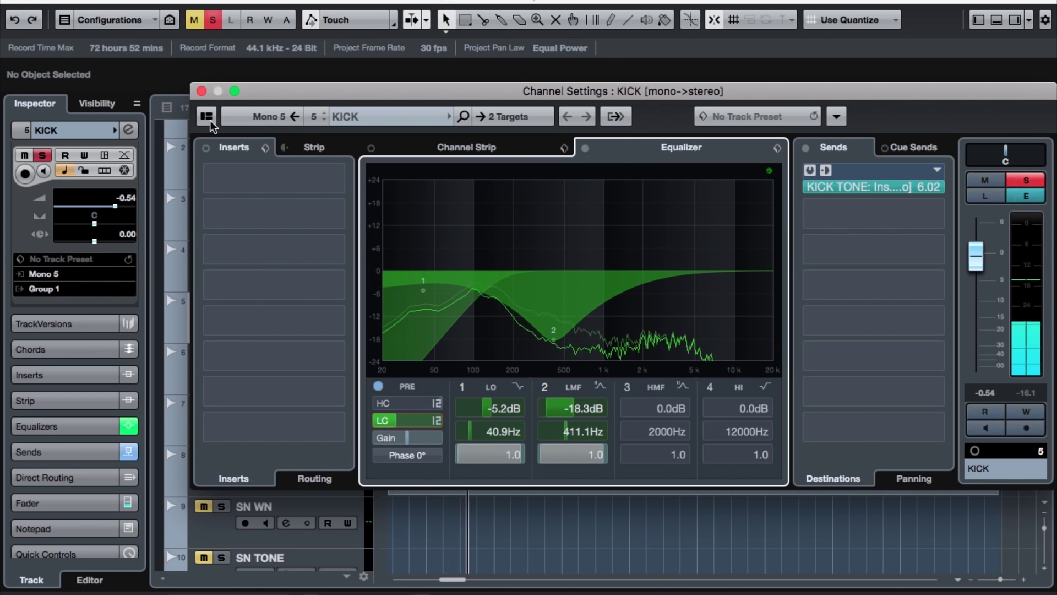
pyautogui.click(201, 91)
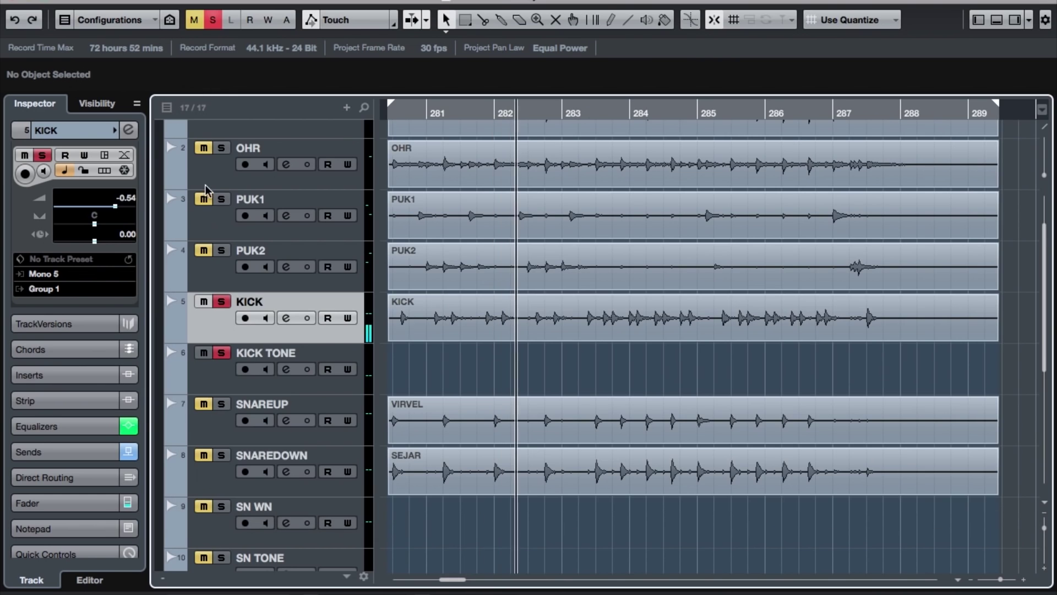
# In KICK TONE's Gate, set Threshold to -29.9 dB and Release to 81 ms.
pyautogui.click(286, 369)
pyautogui.click(226, 206)
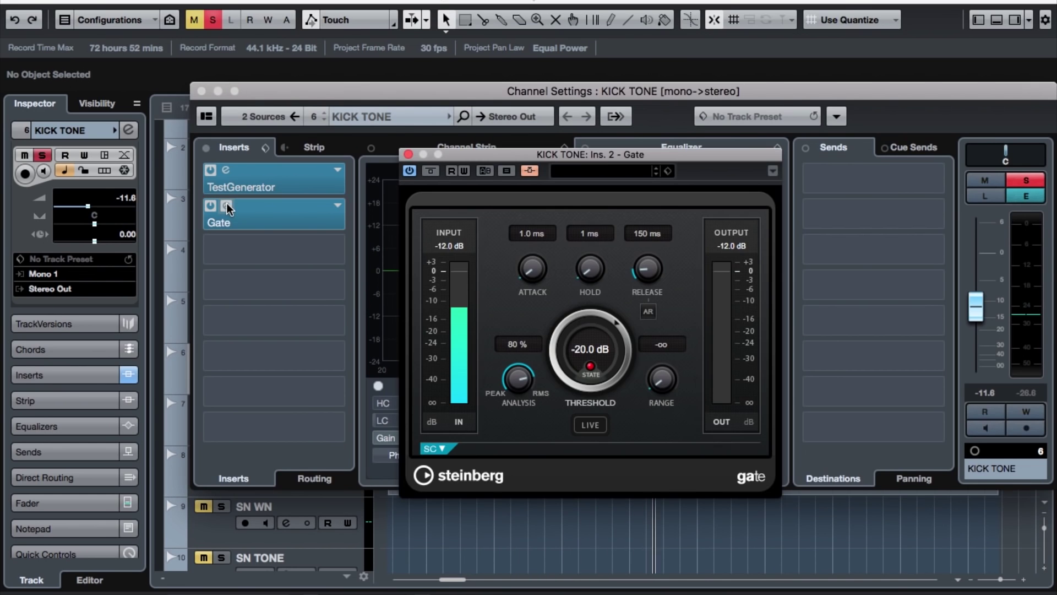
pyautogui.moveTo(557, 355); pyautogui.dragTo(558, 377)
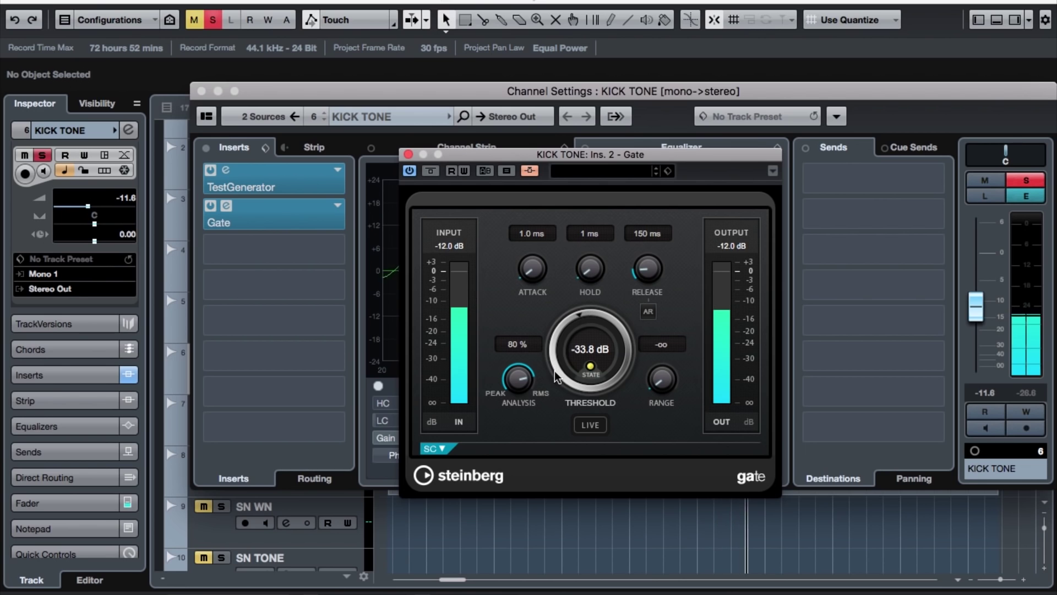
pyautogui.scroll(3, 558, 377)
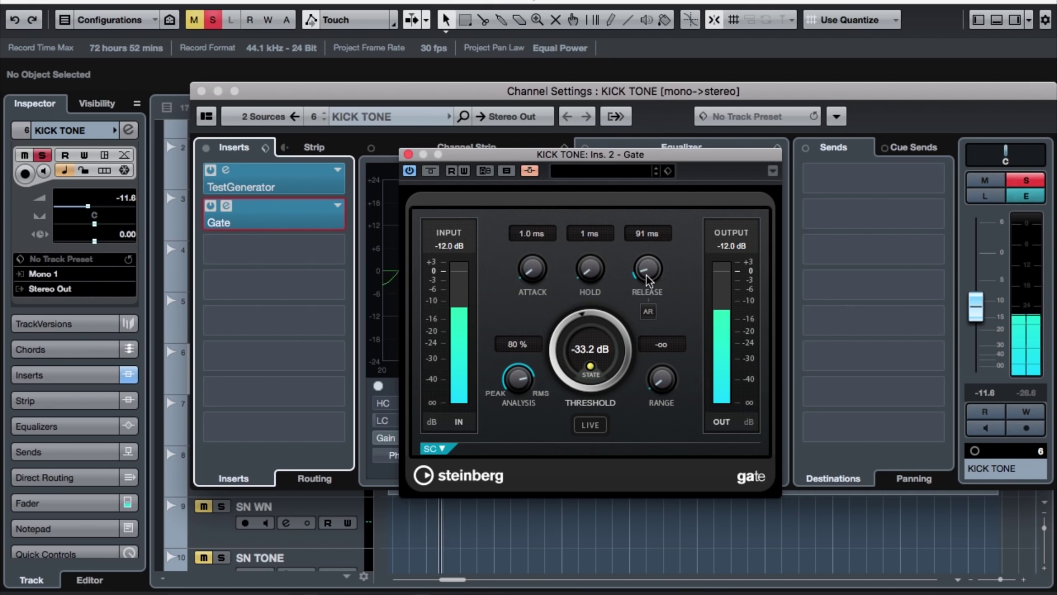
pyautogui.scroll(-2, 648, 270)
pyautogui.scroll(2, 597, 315)
pyautogui.scroll(5, 597, 315)
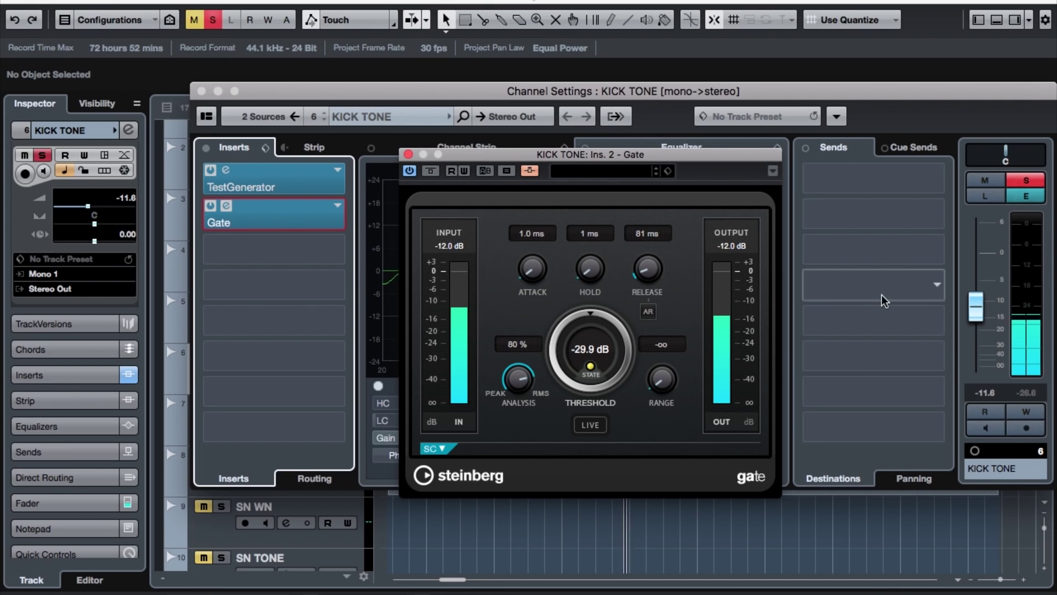
# Raise the KICK TONE channel fader to about -5.85 and close the Gate window.
pyautogui.moveTo(971, 309); pyautogui.dragTo(976, 284)
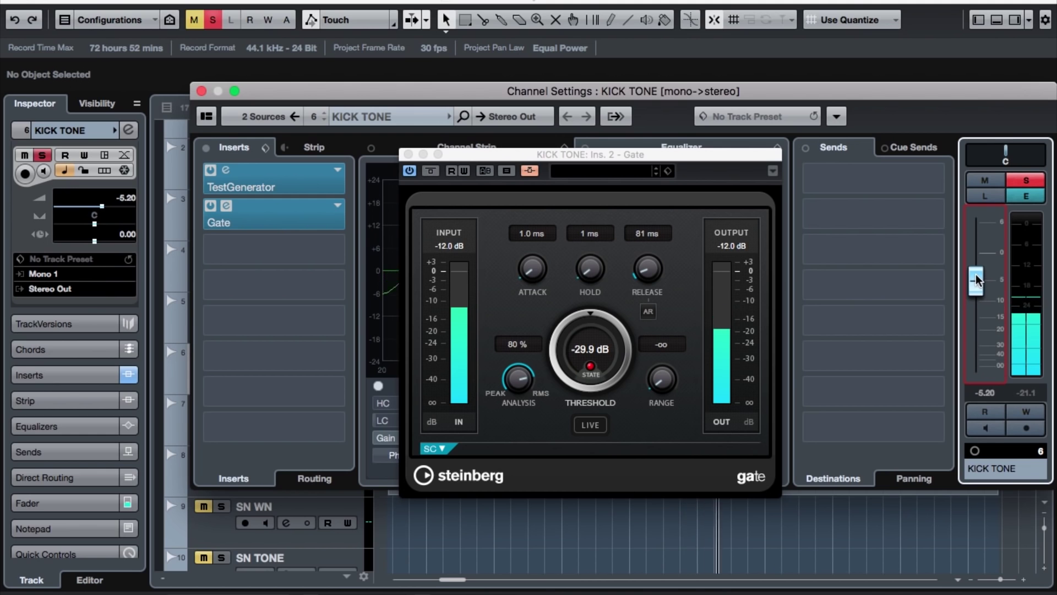
pyautogui.moveTo(975, 280); pyautogui.dragTo(976, 281)
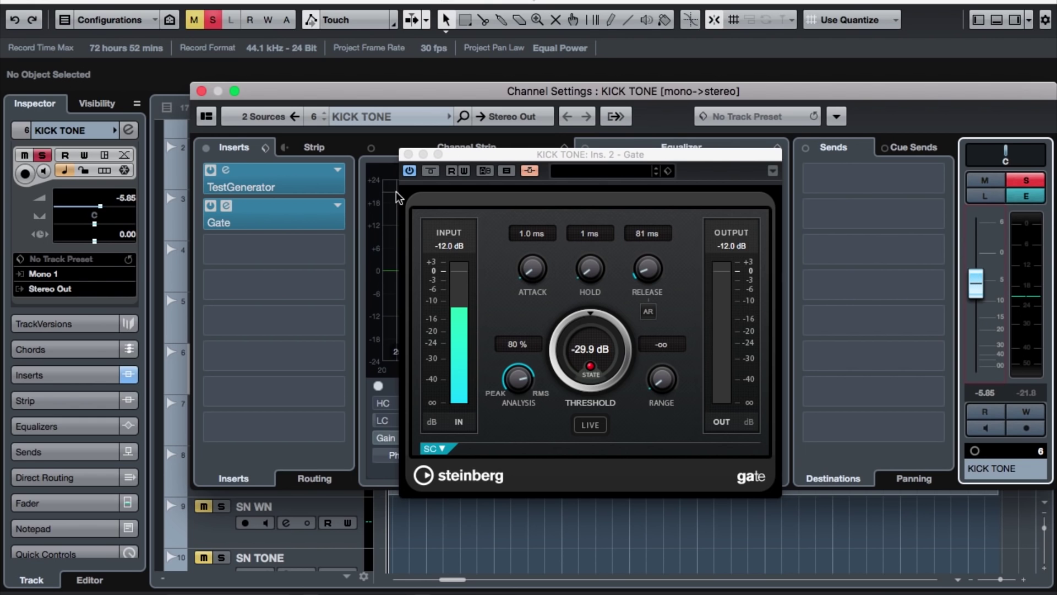
pyautogui.click(408, 154)
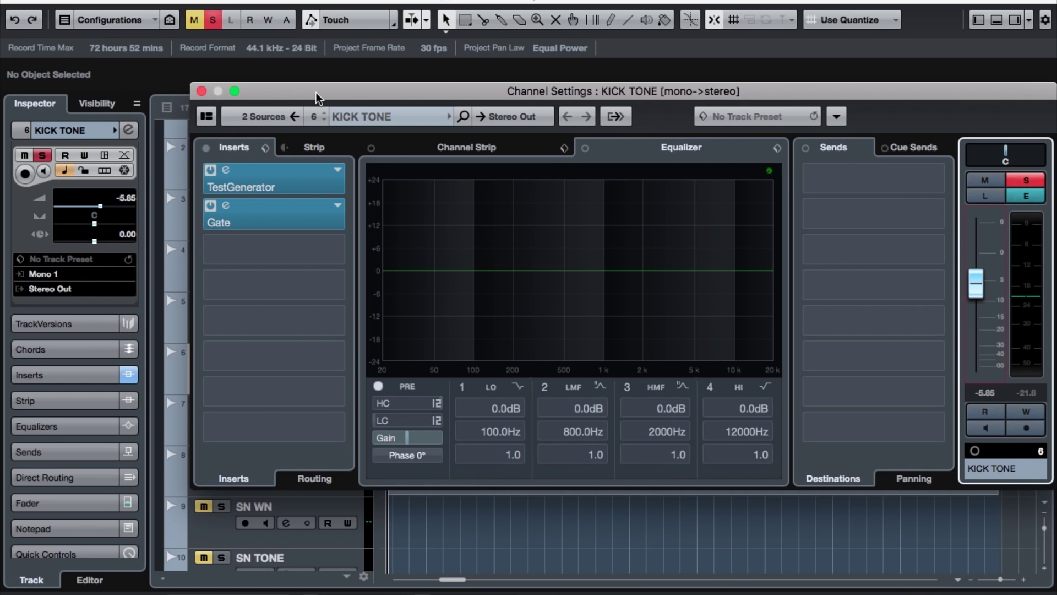
# Deactivate the KICK and KICK TONE solos and close the channel settings.
pyautogui.click(208, 21)
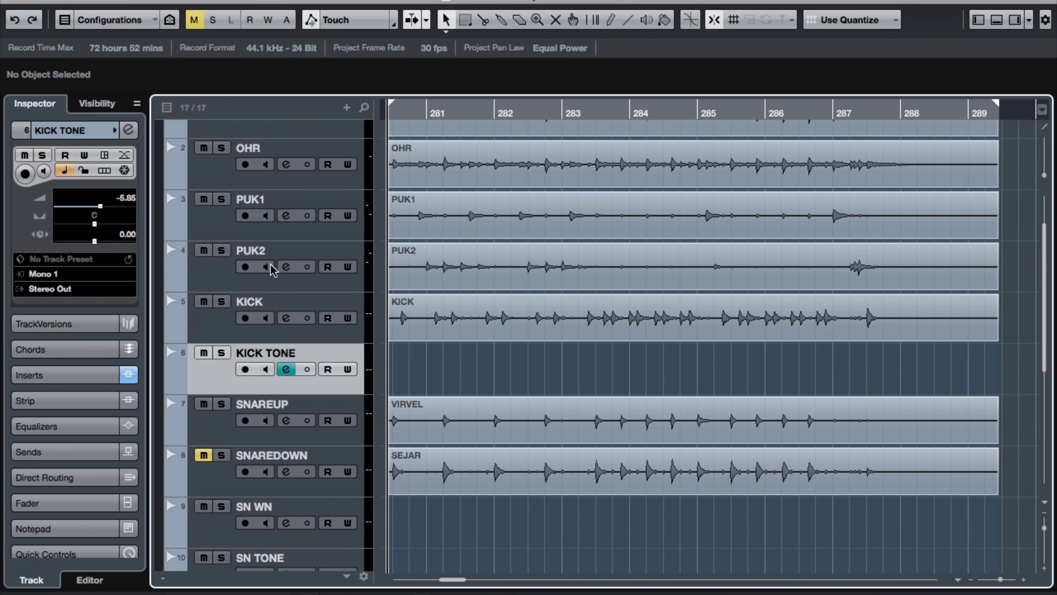
# Play back the full mix.
pyautogui.press('space')
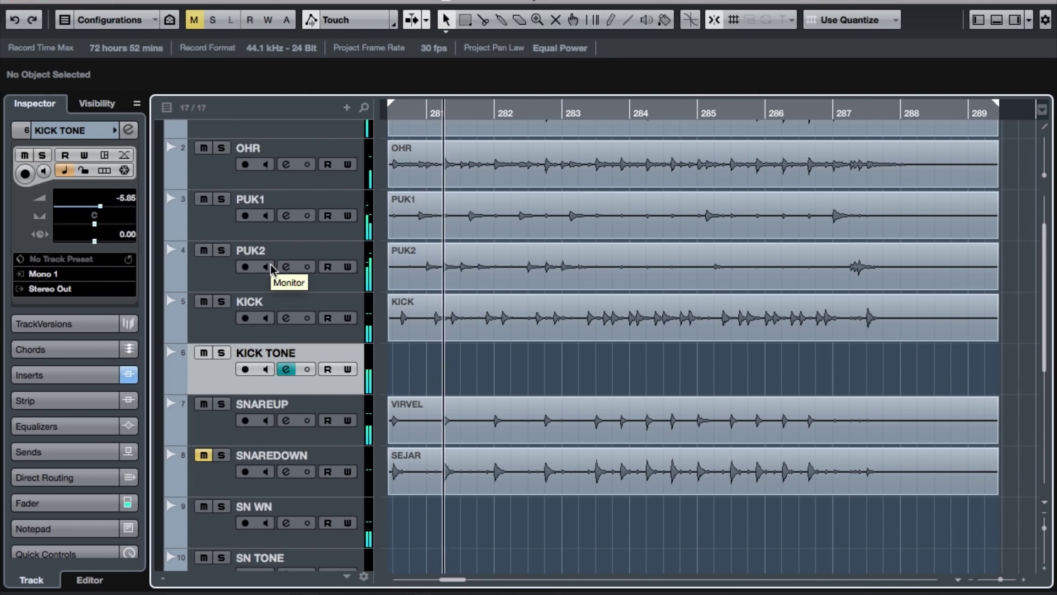